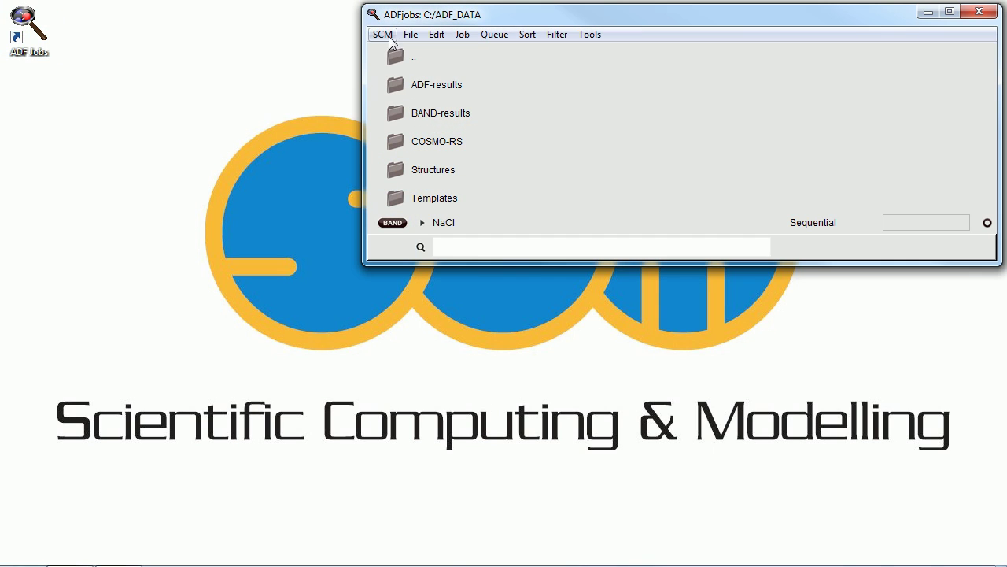
# - Start a new BAND input and set its periodicity to a one-dimensional Chain with lattice length 10
pyautogui.click(413, 122)
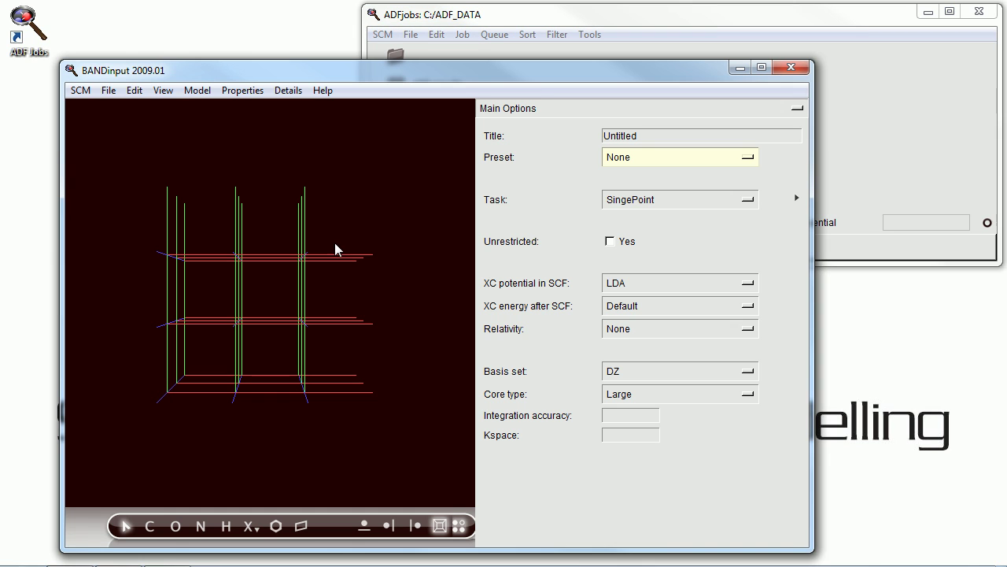
pyautogui.click(511, 111)
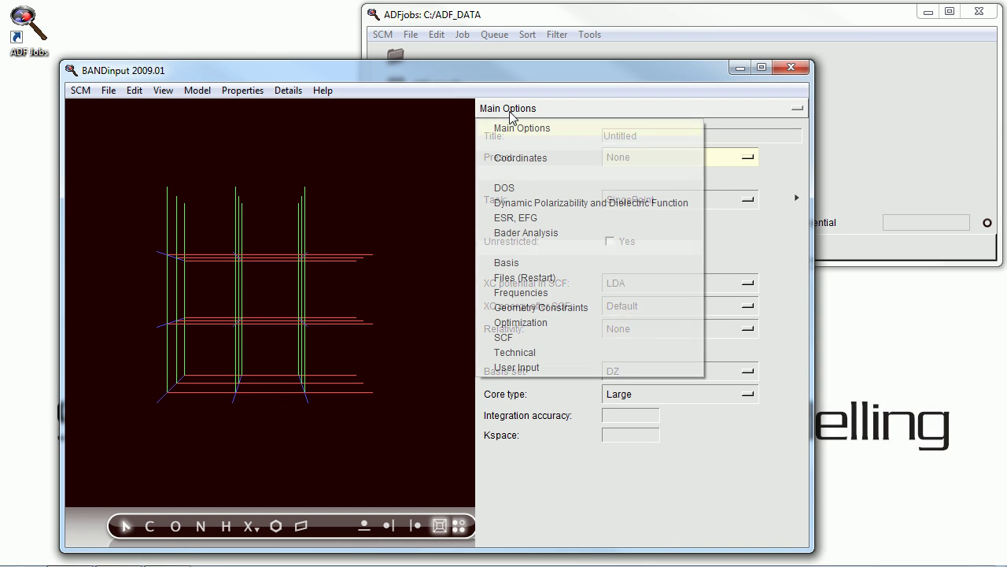
pyautogui.click(523, 167)
pyautogui.click(616, 137)
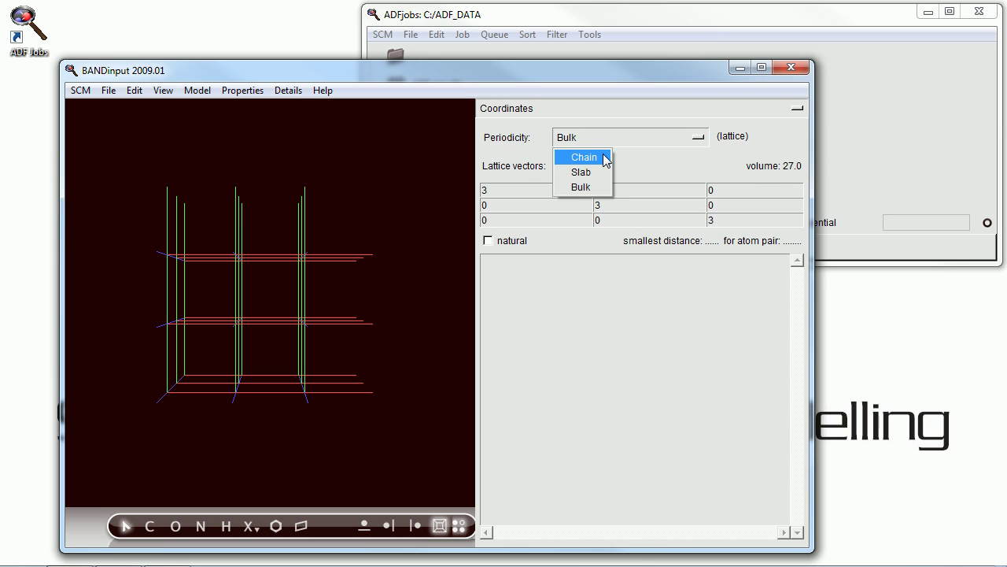
pyautogui.click(603, 158)
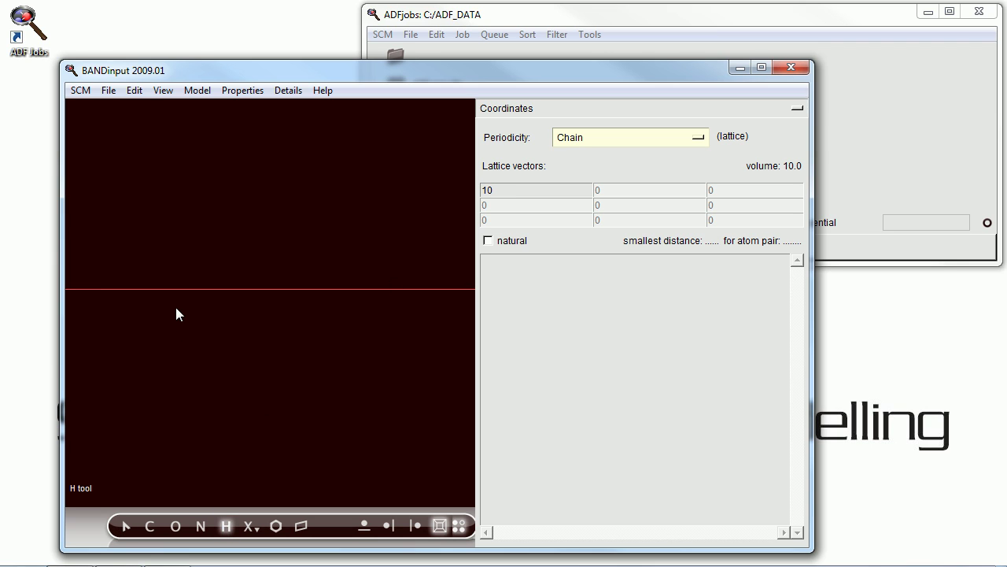
# - Add three hydrogen atoms to the chain and set the x-coordinate of H(1) to 0
pyautogui.moveTo(173, 288); pyautogui.dragTo(399, 288)
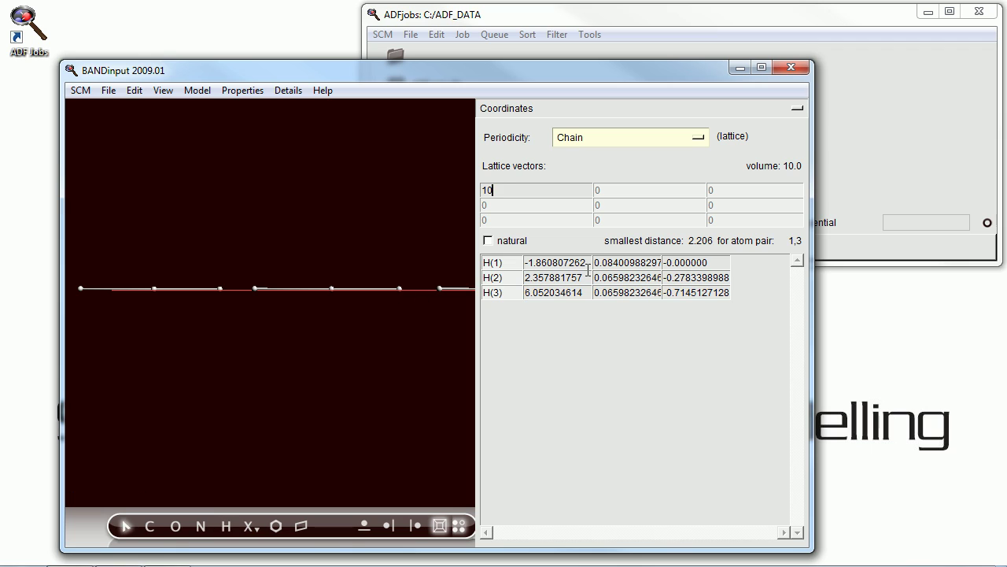
pyautogui.write('0')
pyautogui.press('Tab')
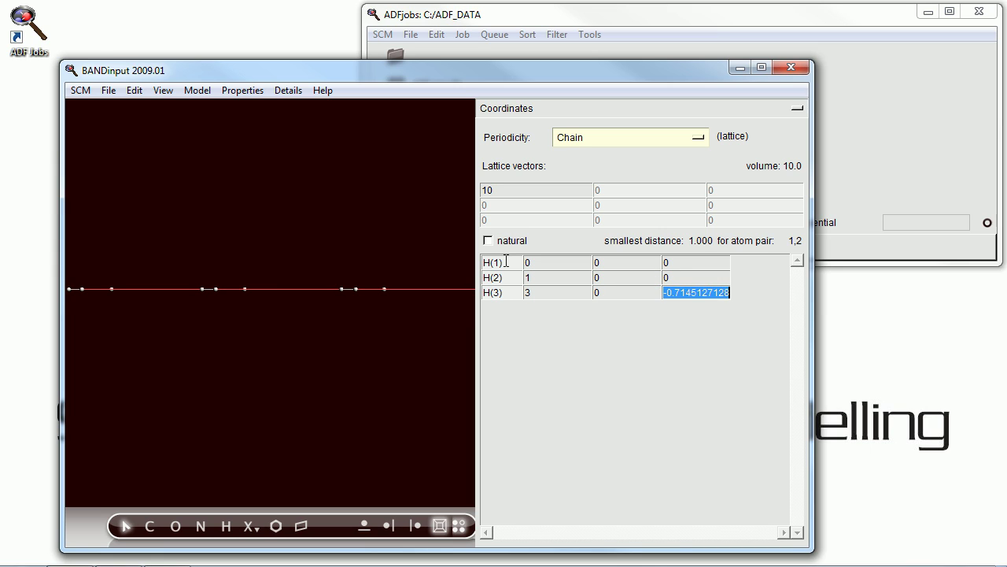
# - Set the Task in Main Options to GeometryOptimization
pyautogui.click(529, 112)
pyautogui.click(535, 128)
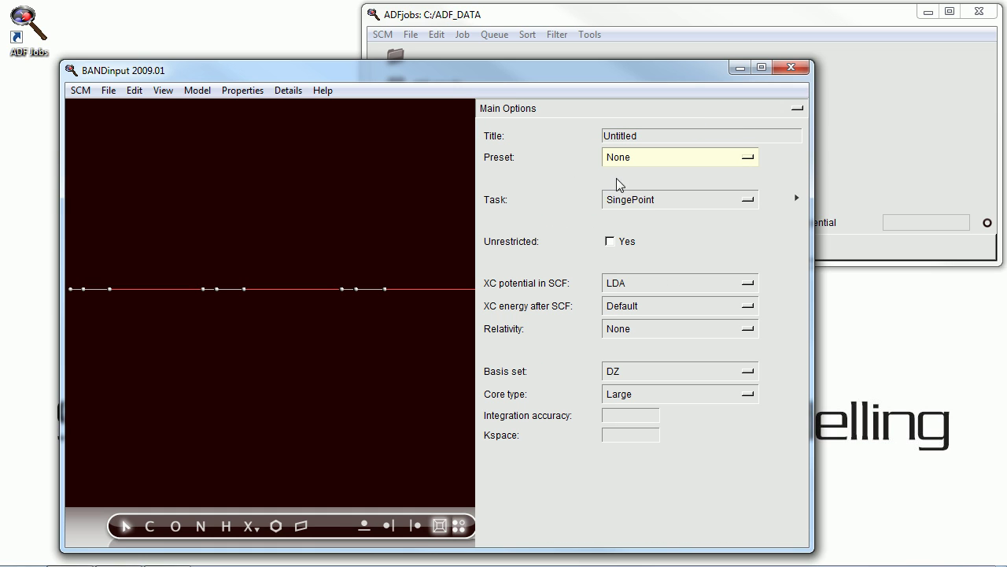
pyautogui.click(650, 199)
pyautogui.click(653, 231)
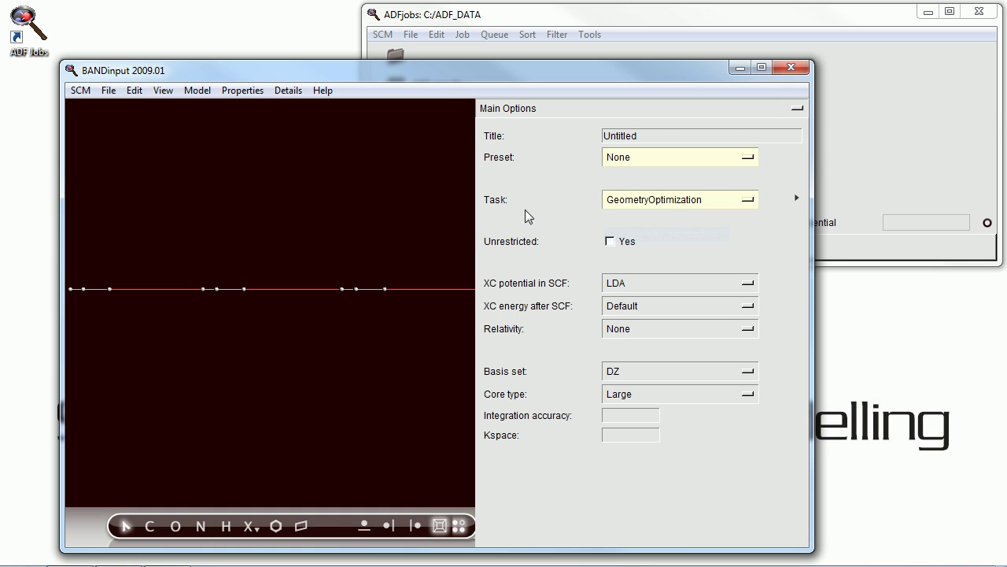
# - Save the input under the new name H3_geo.band
pyautogui.click(110, 91)
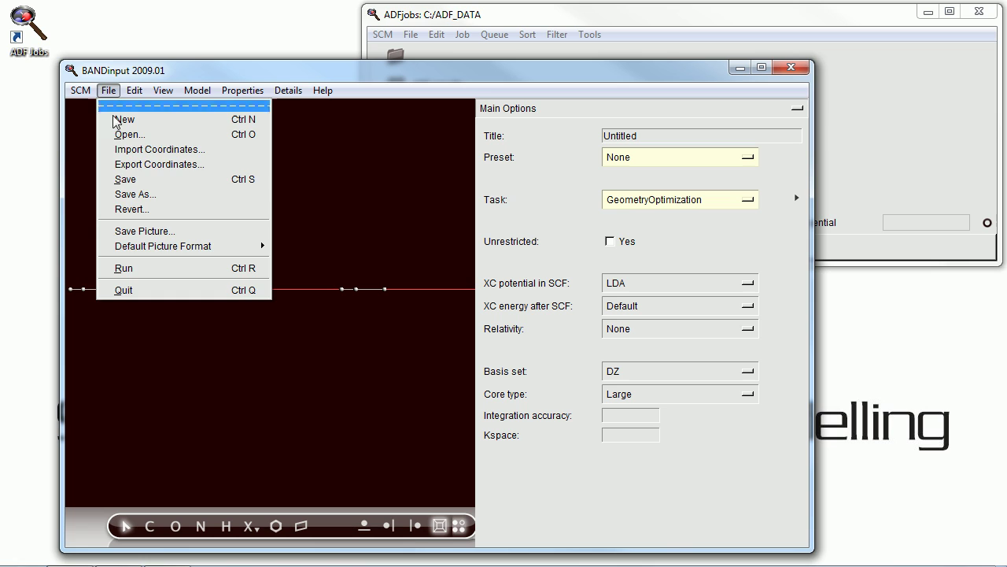
pyautogui.click(134, 194)
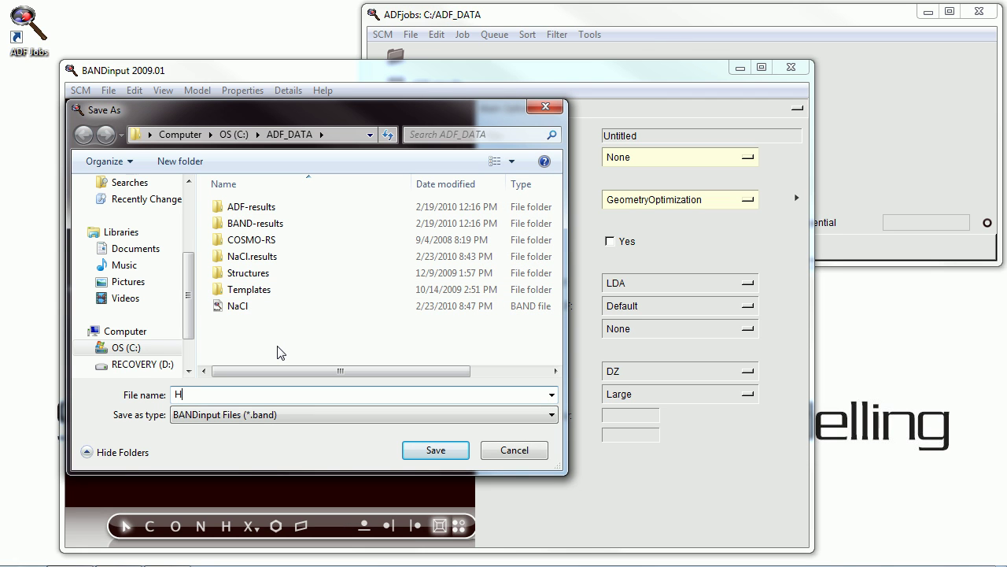
pyautogui.press('Return')
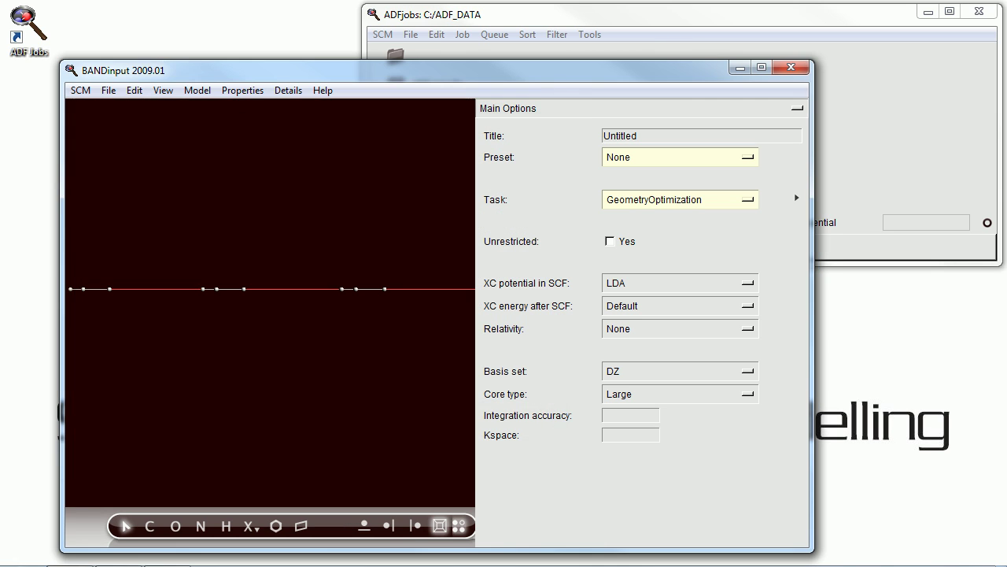
pyautogui.click(109, 91)
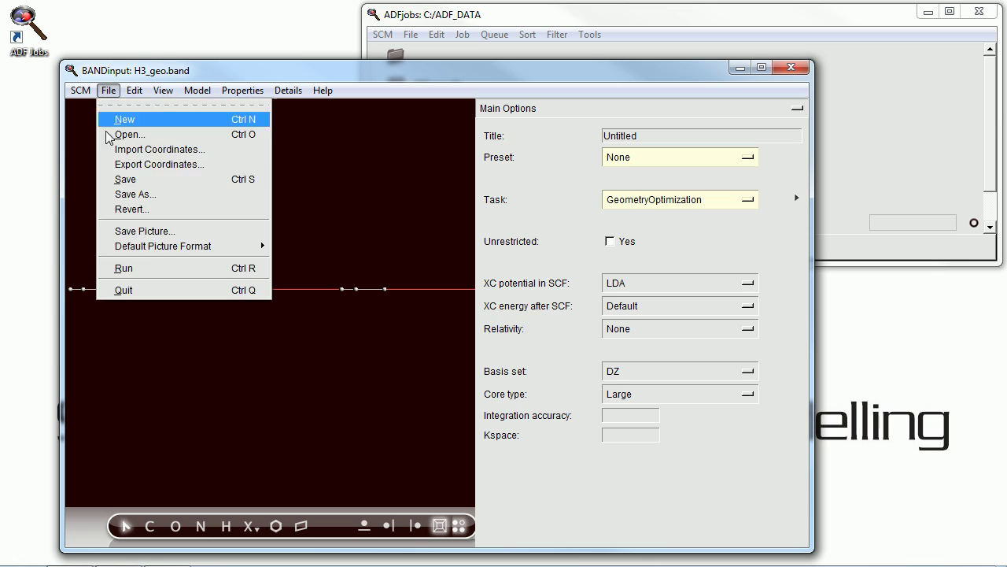
# - Run the H3_geo geometry optimization until it finishes
pyautogui.click(150, 270)
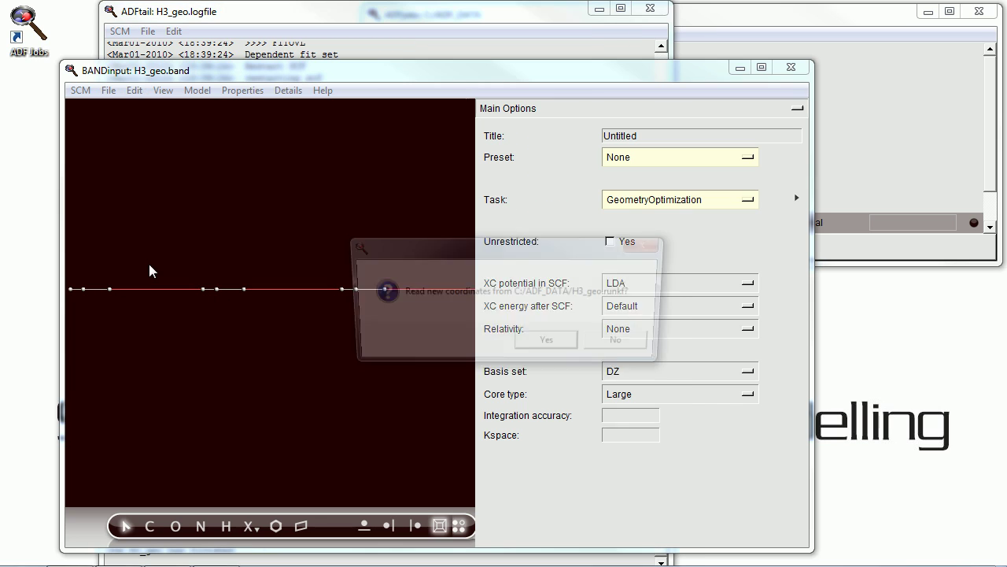
# - Load the optimized coordinates, then view H3_geo.runkf in ADFmovie with an energy-versus-frame graph
pyautogui.click(551, 343)
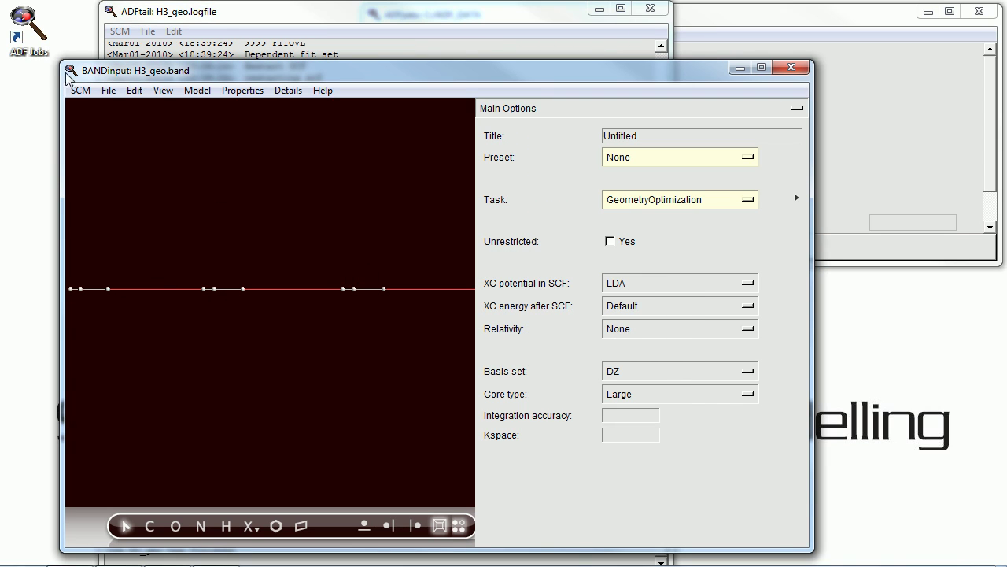
pyautogui.click(81, 91)
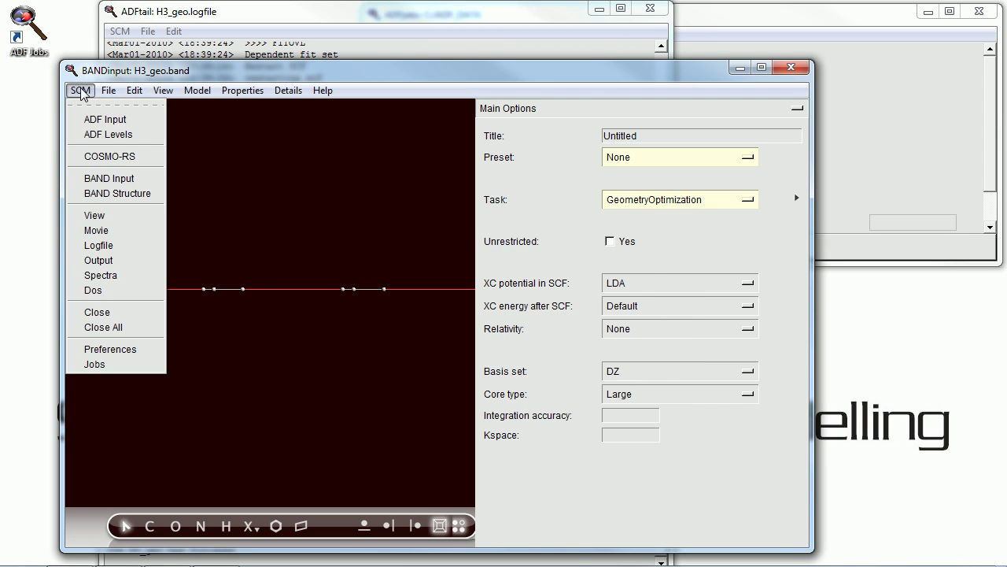
pyautogui.click(105, 229)
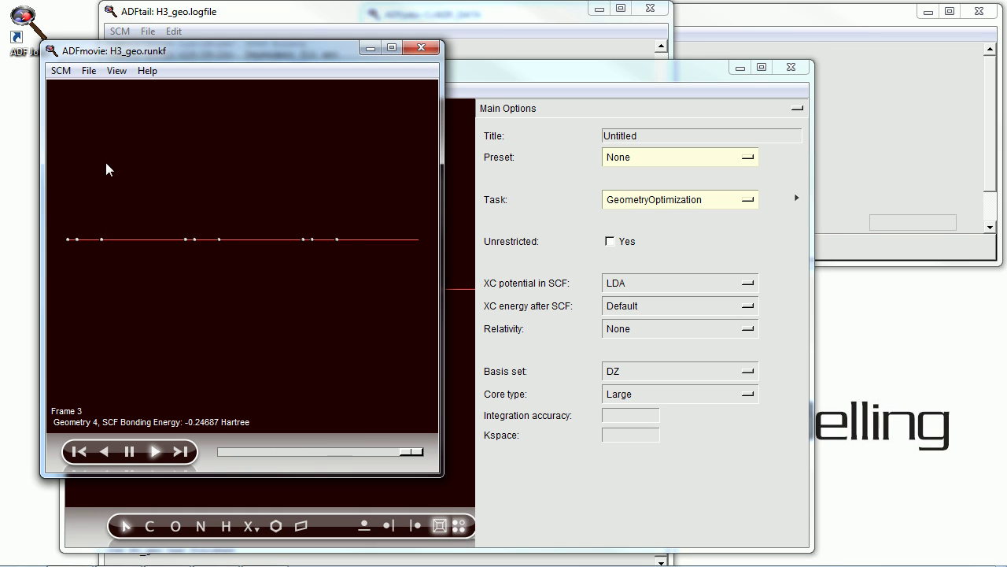
pyautogui.click(116, 70)
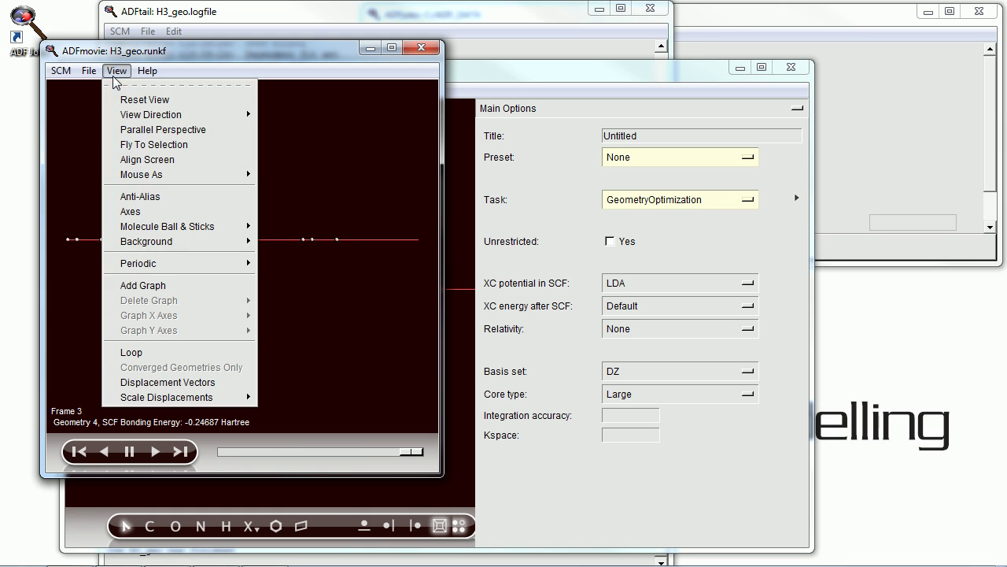
pyautogui.click(142, 285)
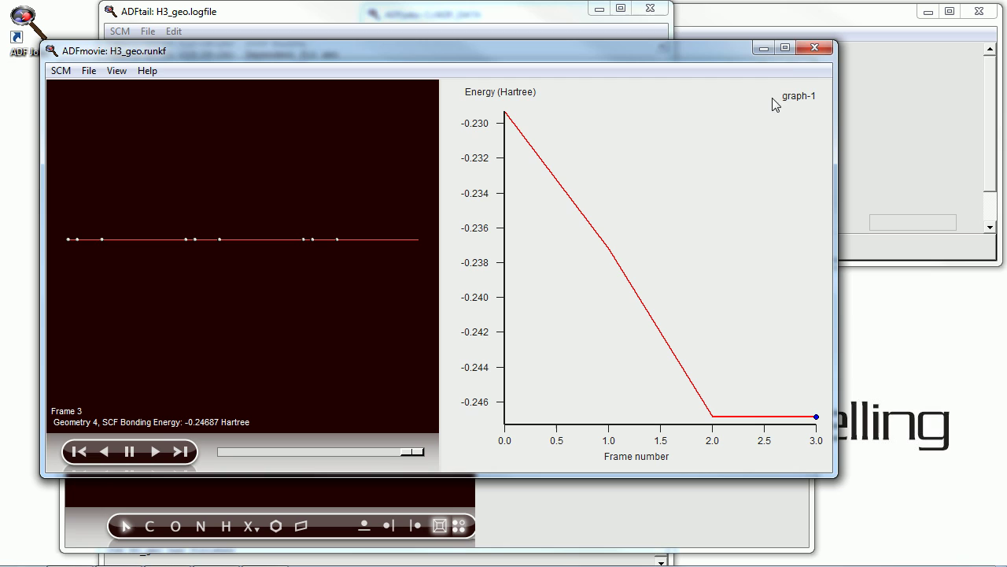
# - Close ADFmovie, review the Geometry Converged lines in the H3_geo logfile, then close ADFtail
pyautogui.click(815, 49)
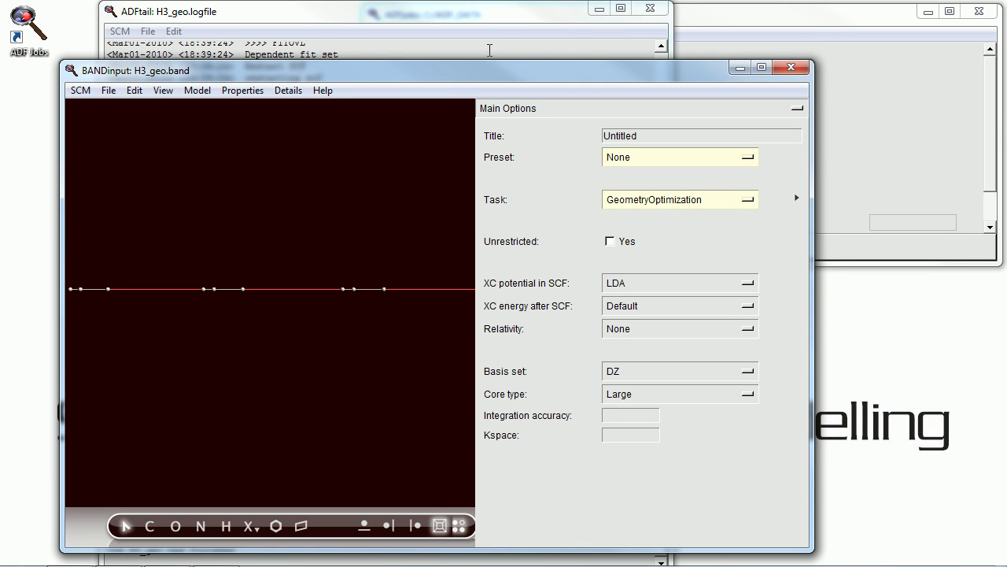
pyautogui.click(489, 50)
pyautogui.scroll(14, 489, 373)
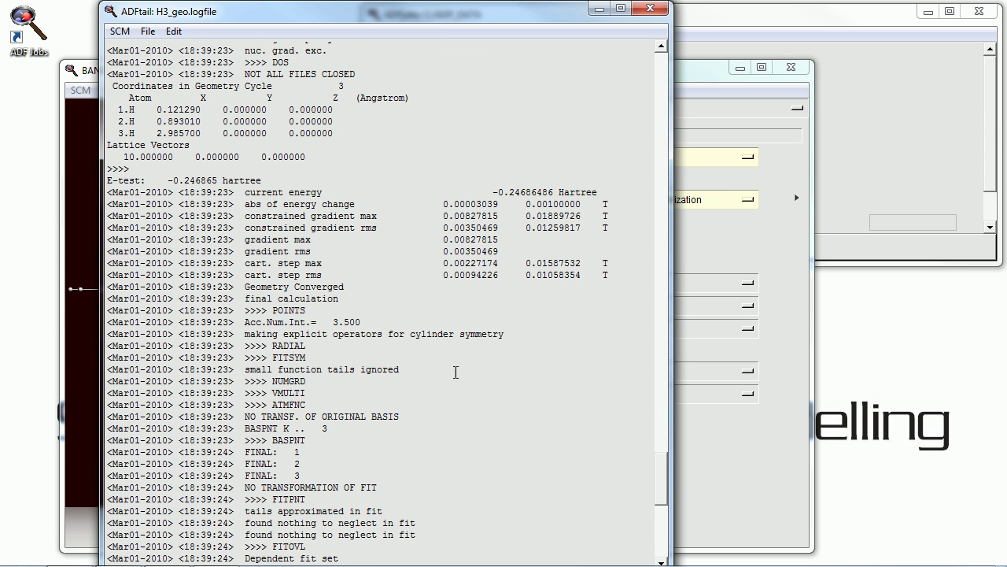
pyautogui.moveTo(109, 193); pyautogui.dragTo(375, 290)
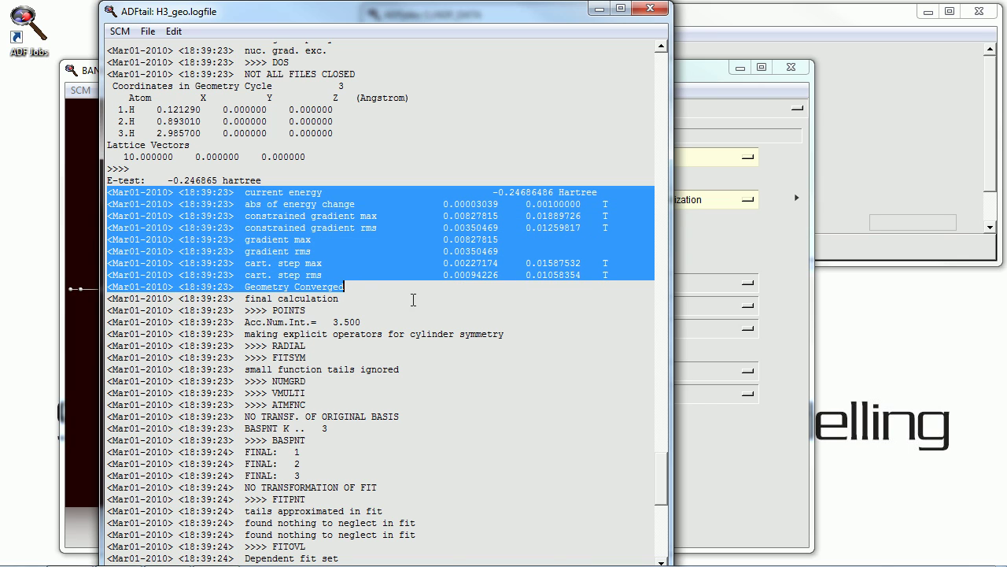
pyautogui.click(650, 10)
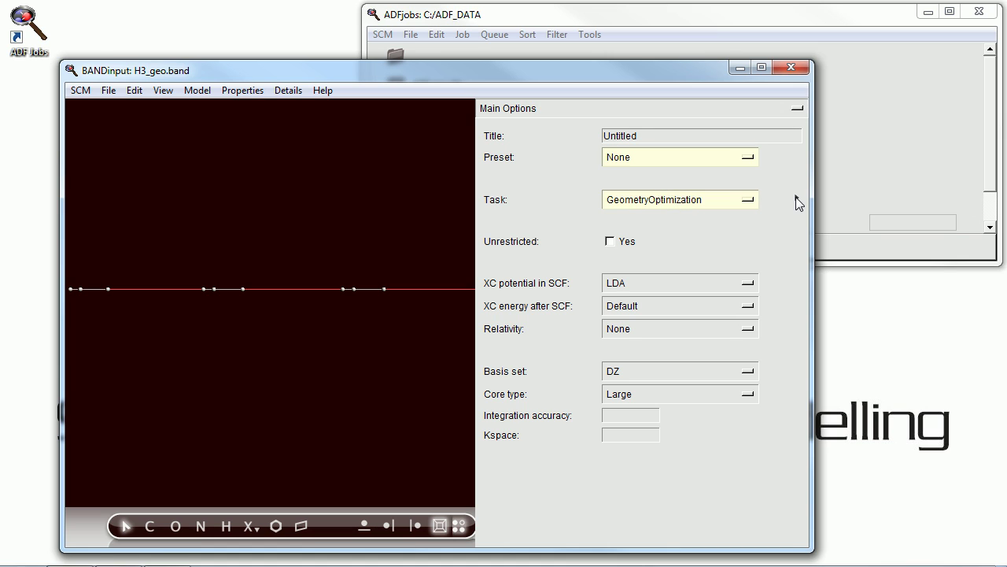
# - Set gradient convergence to 0.0001 Hartree/Angstrom, overwrite H3_geo.band, and rerun the optimization
pyautogui.click(797, 198)
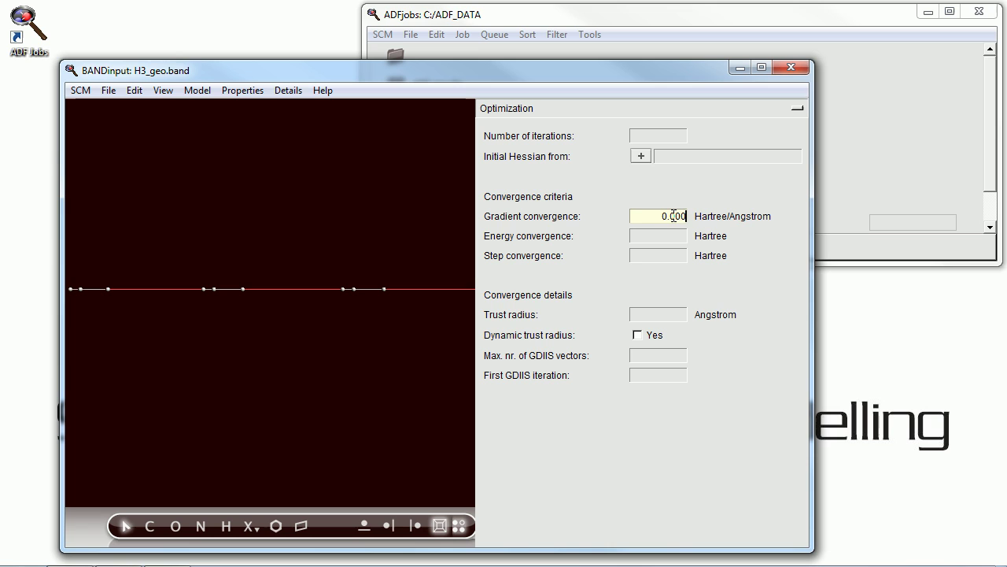
pyautogui.click(108, 90)
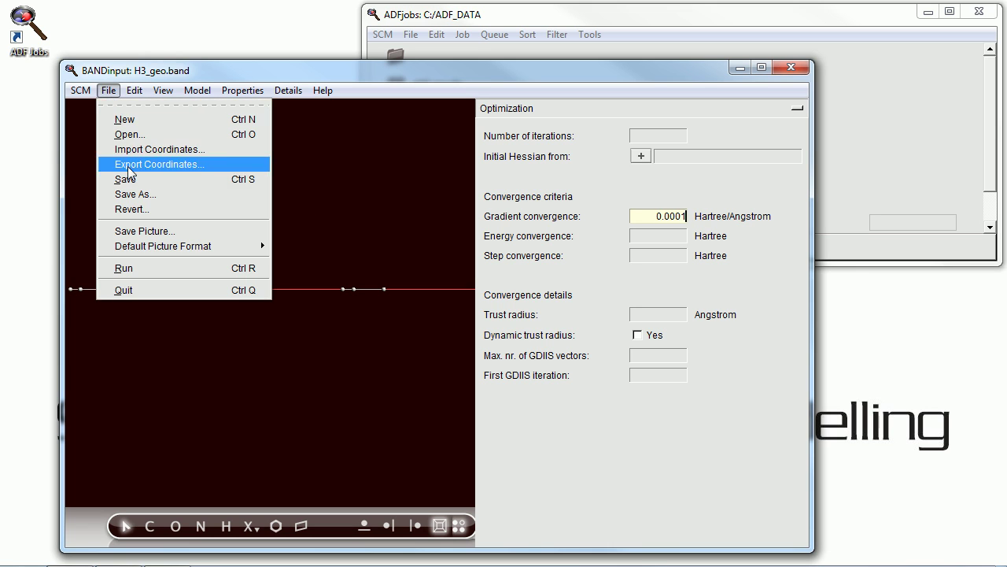
pyautogui.click(126, 179)
pyautogui.click(555, 349)
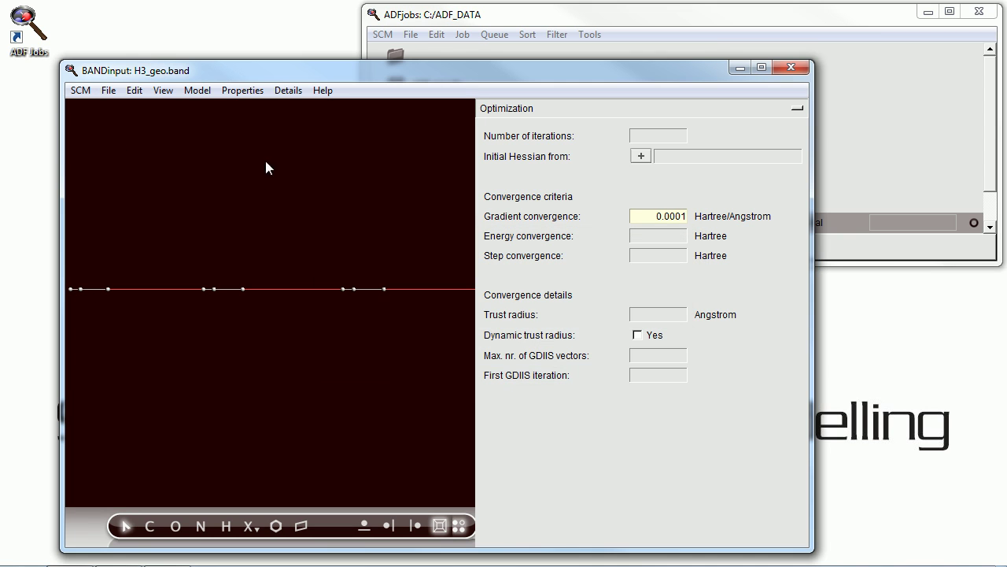
pyautogui.click(109, 92)
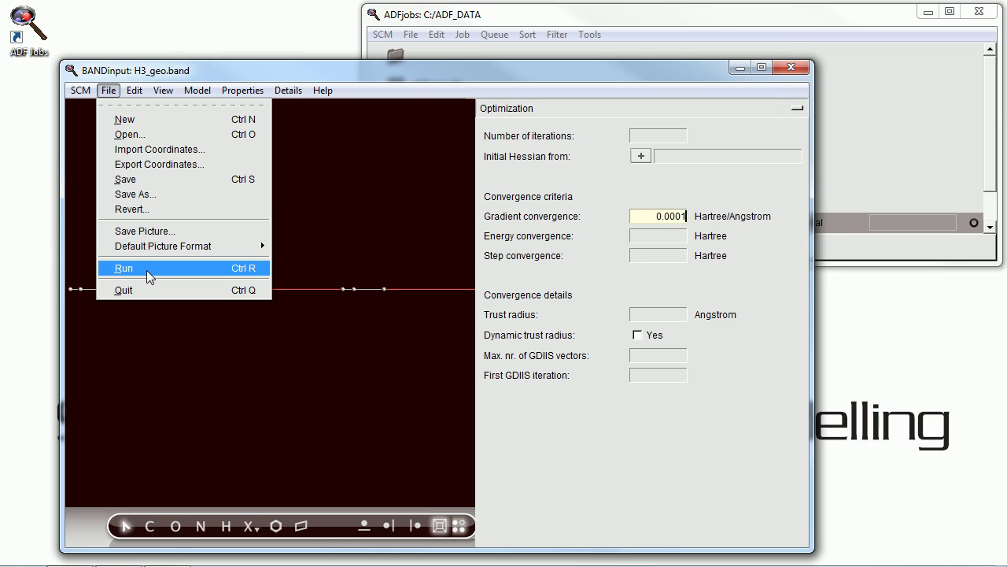
pyautogui.click(123, 268)
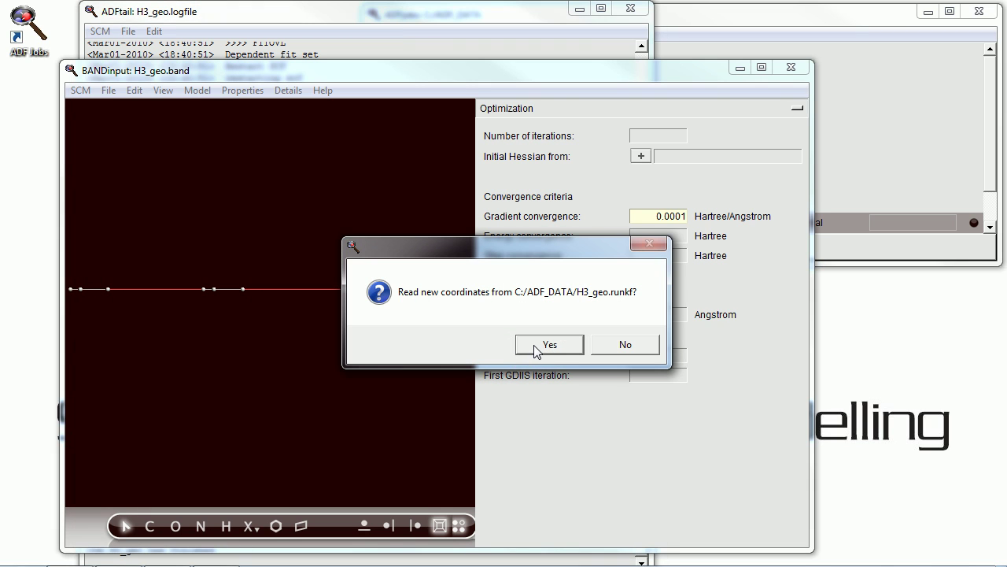
# - Accept the new coordinates and view the rerun H3_geo movie with its energy graph
pyautogui.click(535, 350)
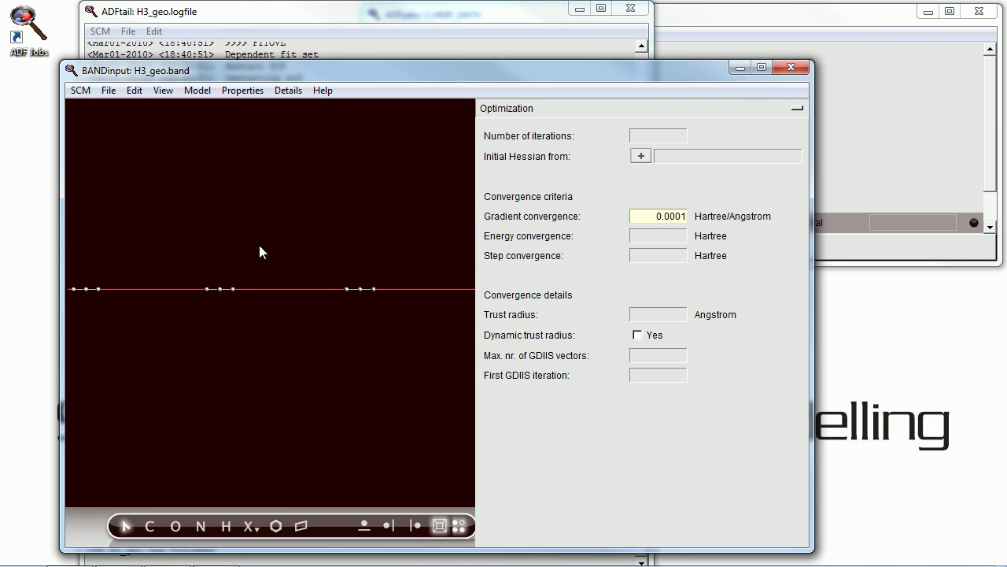
pyautogui.click(81, 91)
pyautogui.click(98, 229)
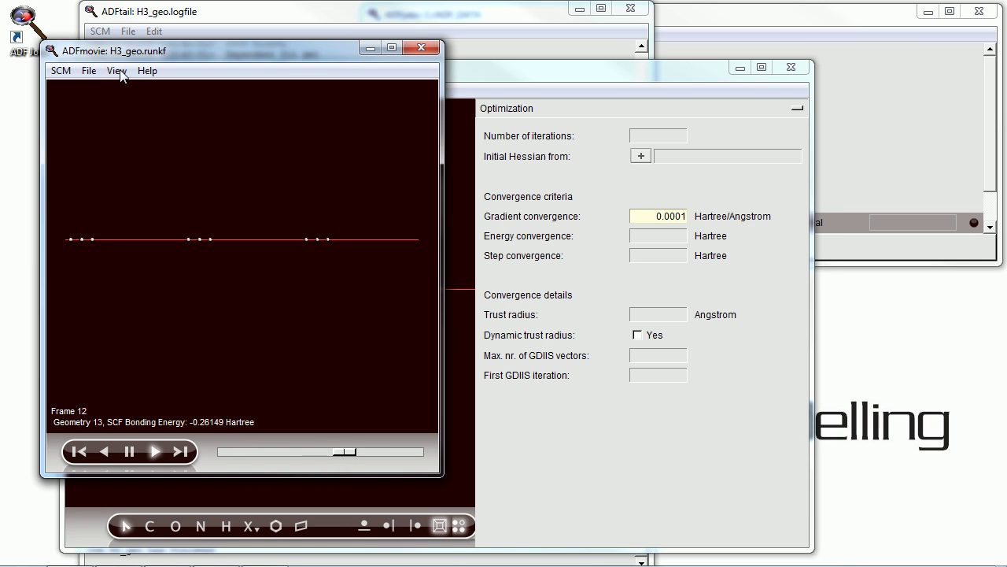
pyautogui.click(118, 70)
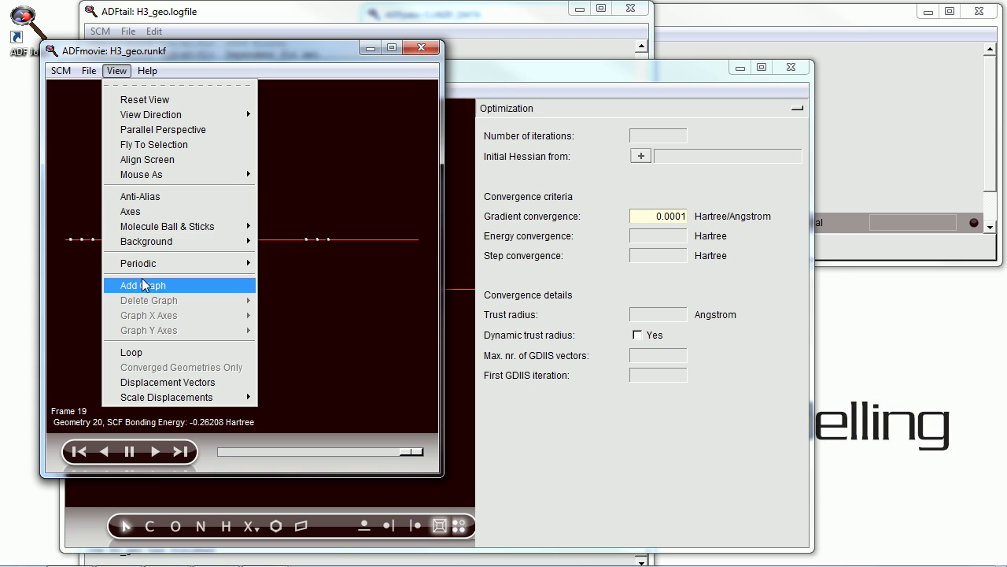
pyautogui.click(142, 285)
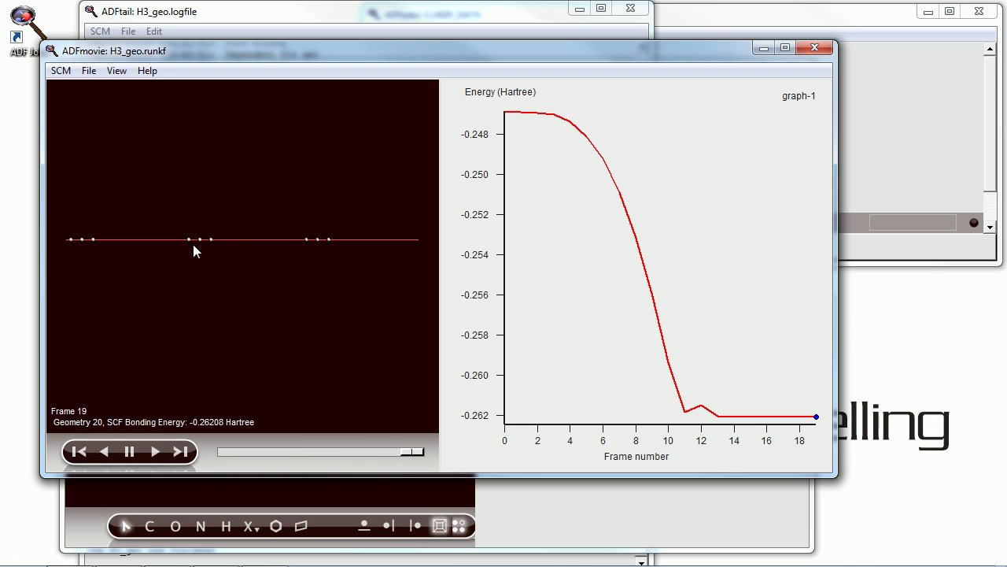
# - Close ADFmovie and set the Task in Main Options to Frequencies
pyautogui.click(818, 47)
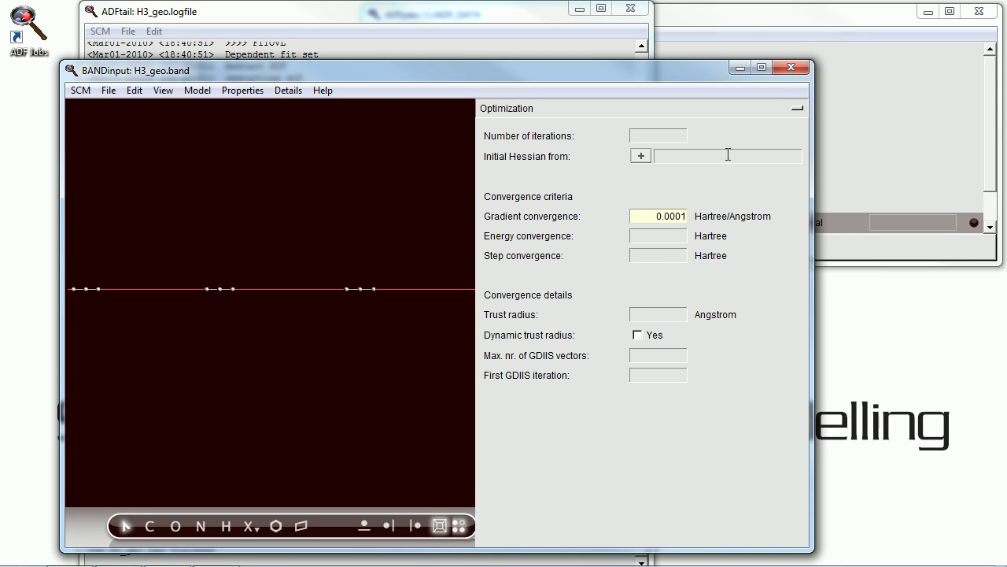
pyautogui.click(615, 114)
pyautogui.click(602, 127)
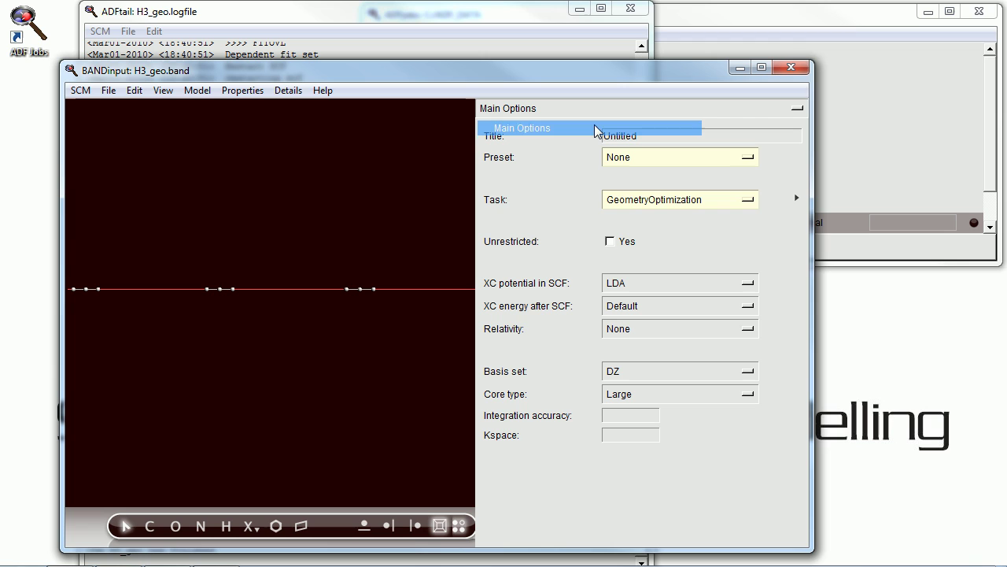
pyautogui.click(661, 199)
pyautogui.click(657, 249)
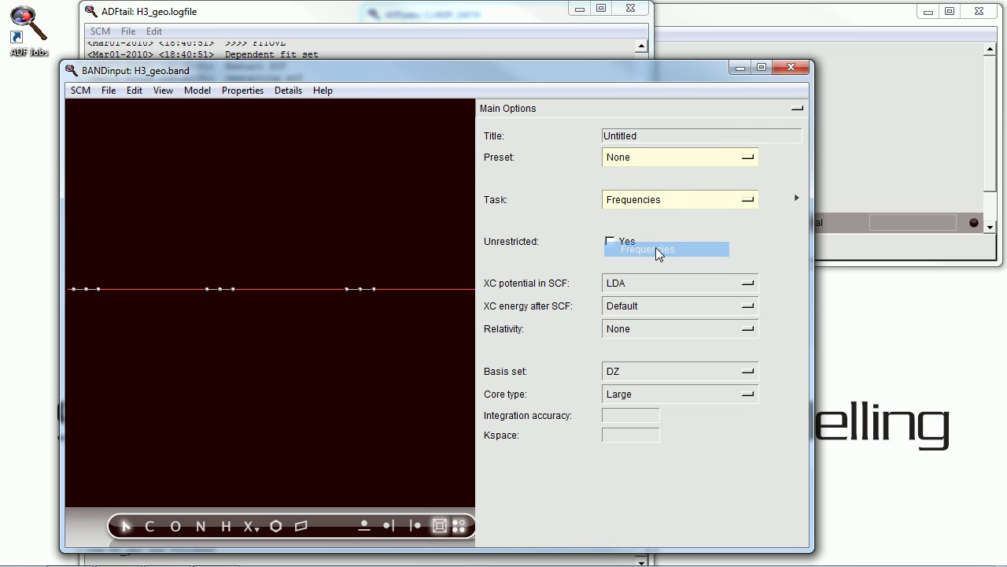
# - Save the input under the new name H3_freq.band
pyautogui.click(108, 91)
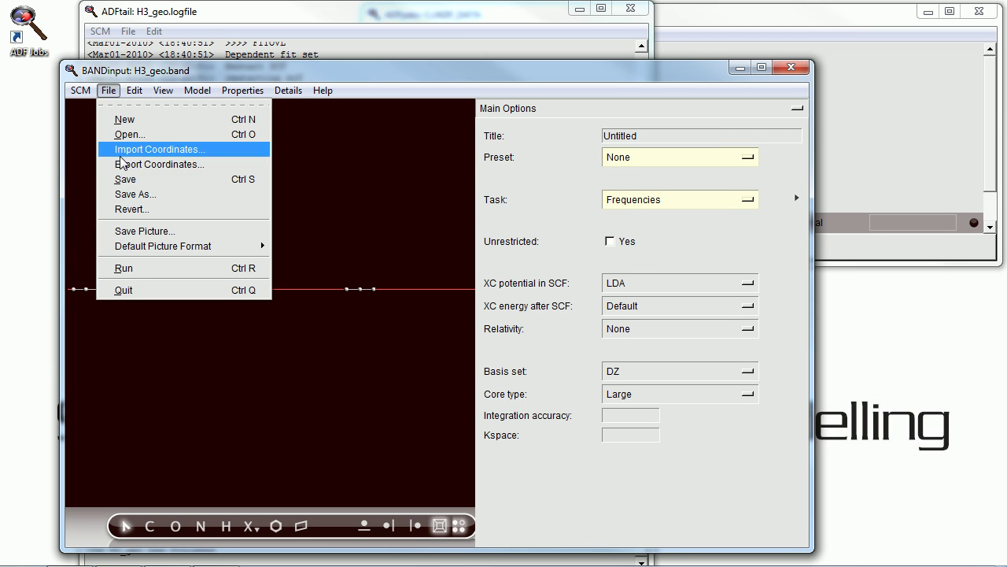
pyautogui.click(128, 194)
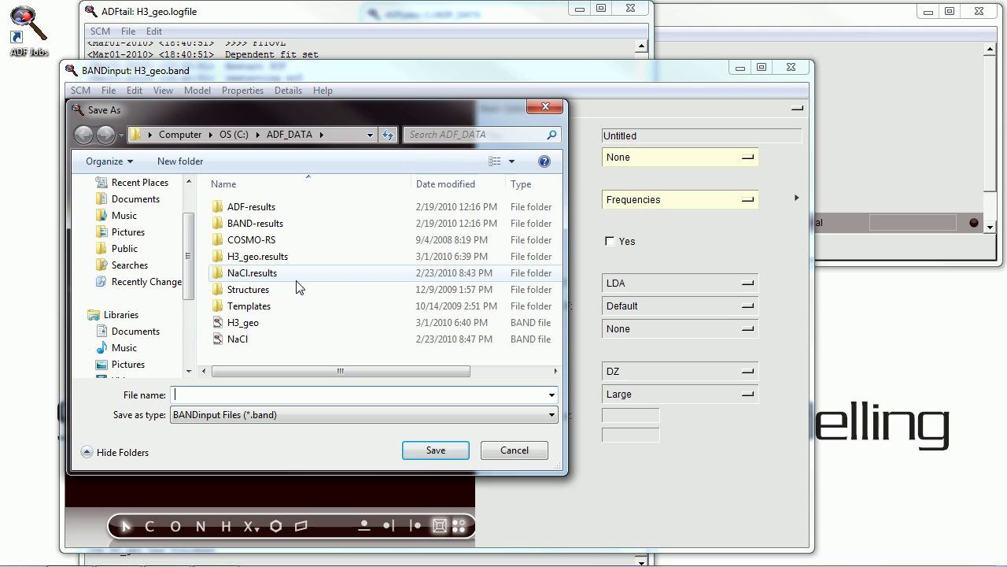
pyautogui.write('H3_freq')
pyautogui.press('Return')
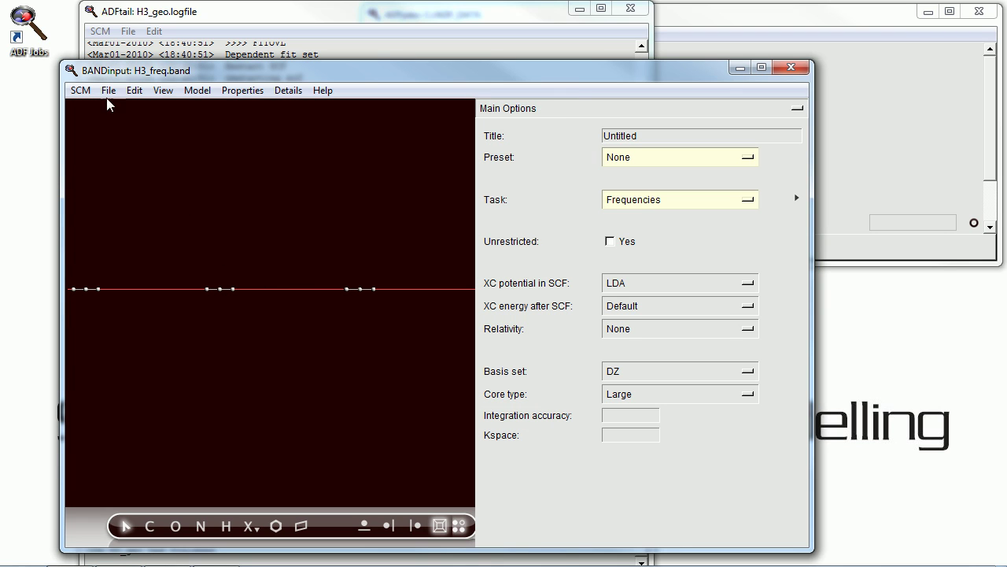
pyautogui.click(108, 91)
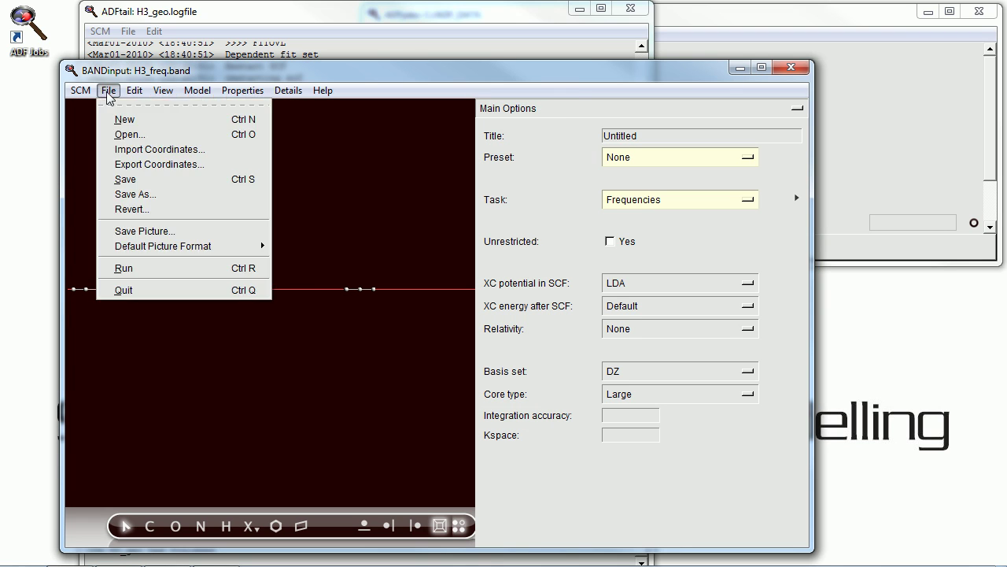
# - Run the H3_freq frequency job through all 6 displacements to NORMAL TERMINATION
pyautogui.click(144, 269)
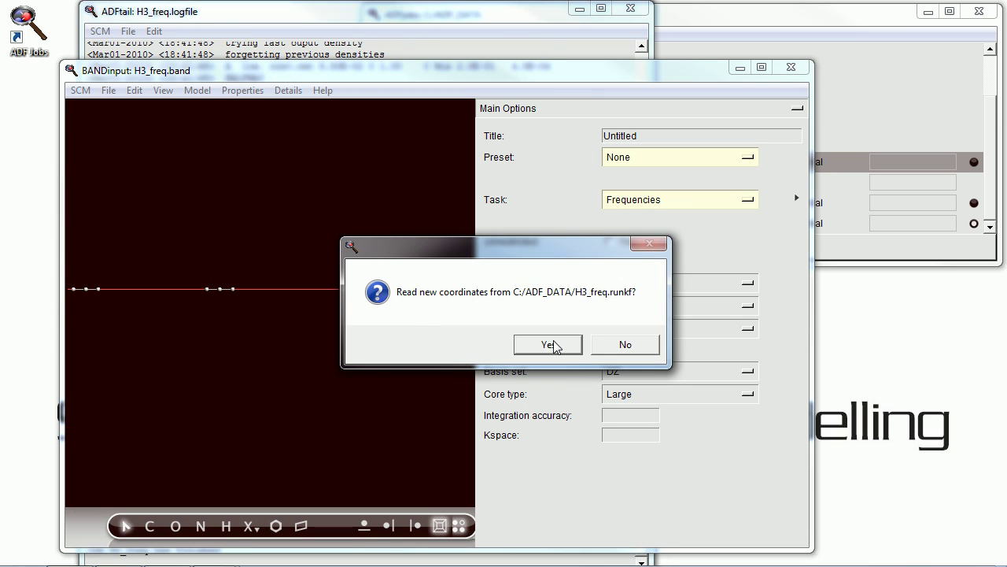
# - Accept the new H3_freq coordinates and open the frequency spectrum in ADFspectra
pyautogui.click(554, 344)
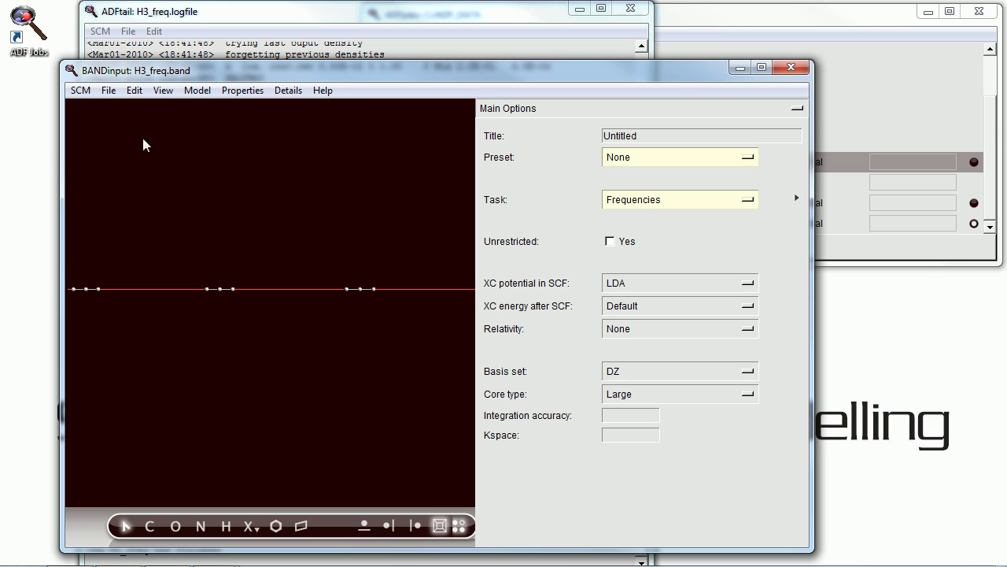
pyautogui.click(81, 90)
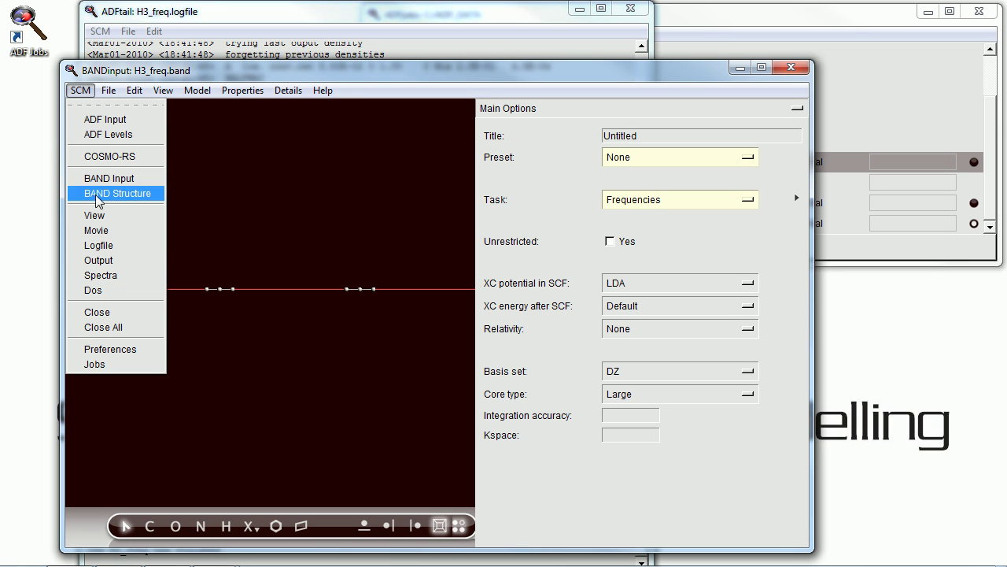
pyautogui.click(102, 275)
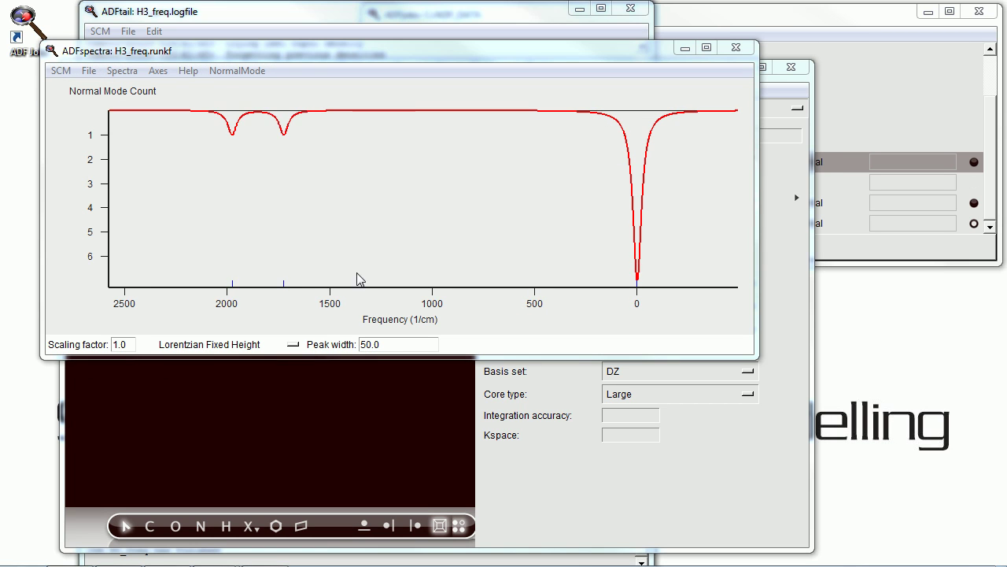
# - Animate the 1723 and 1975 cm-1 normal modes, then close the spectrum windows
pyautogui.click(235, 71)
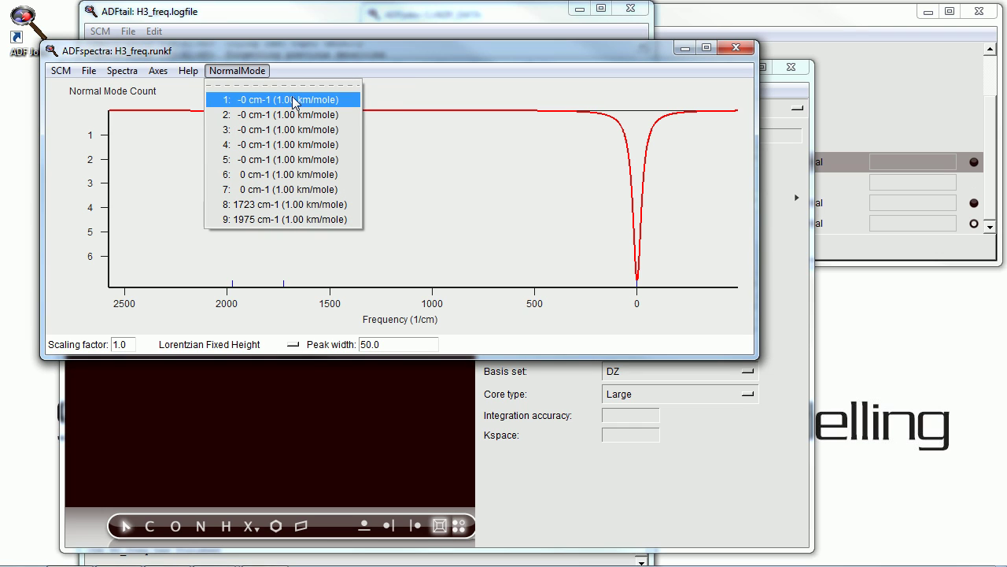
pyautogui.click(302, 204)
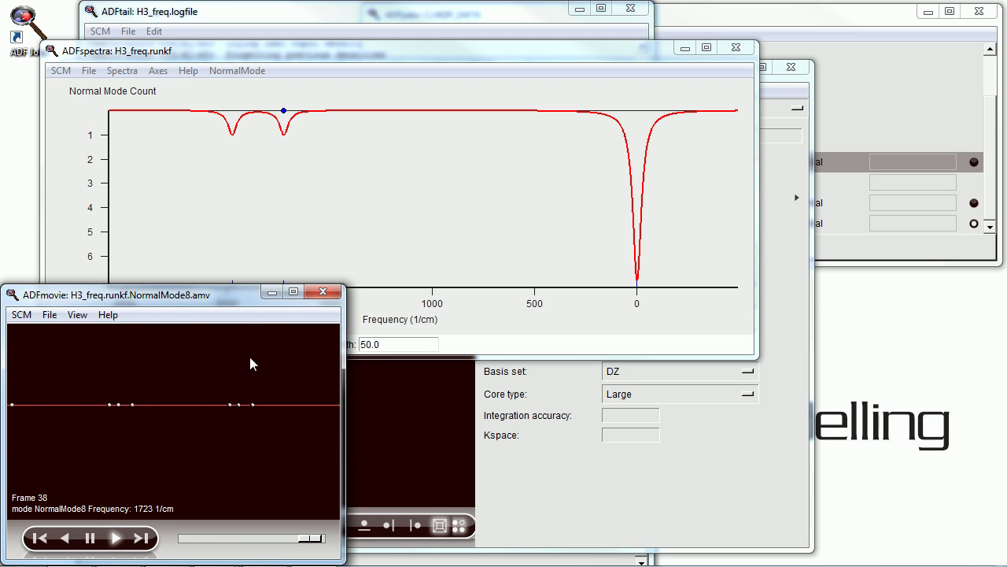
pyautogui.click(237, 70)
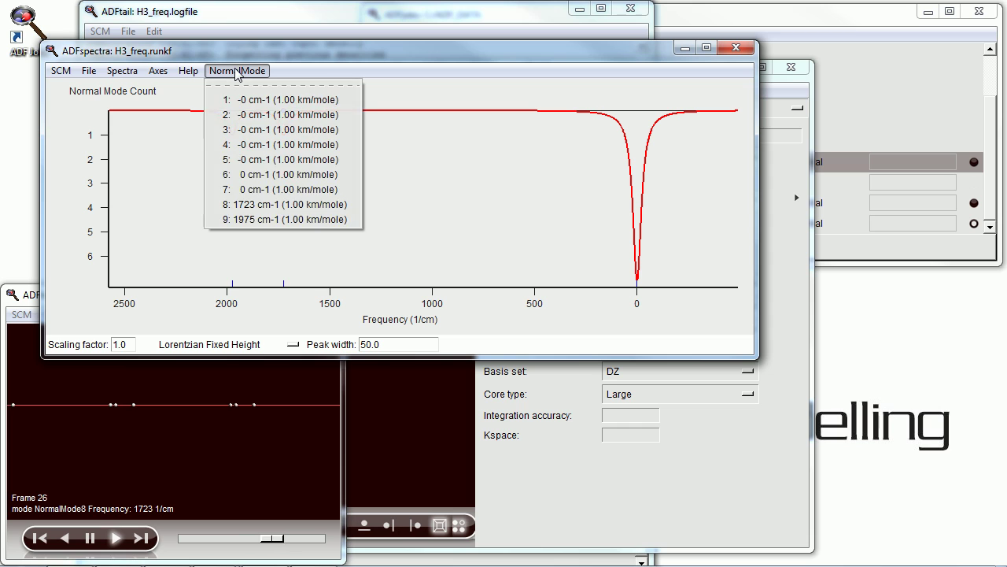
pyautogui.click(264, 219)
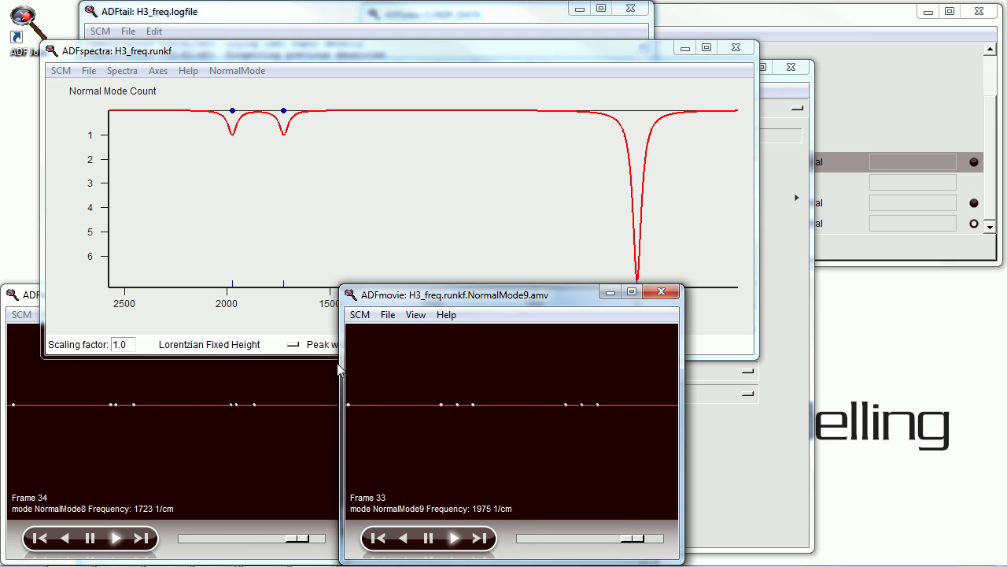
pyautogui.click(731, 49)
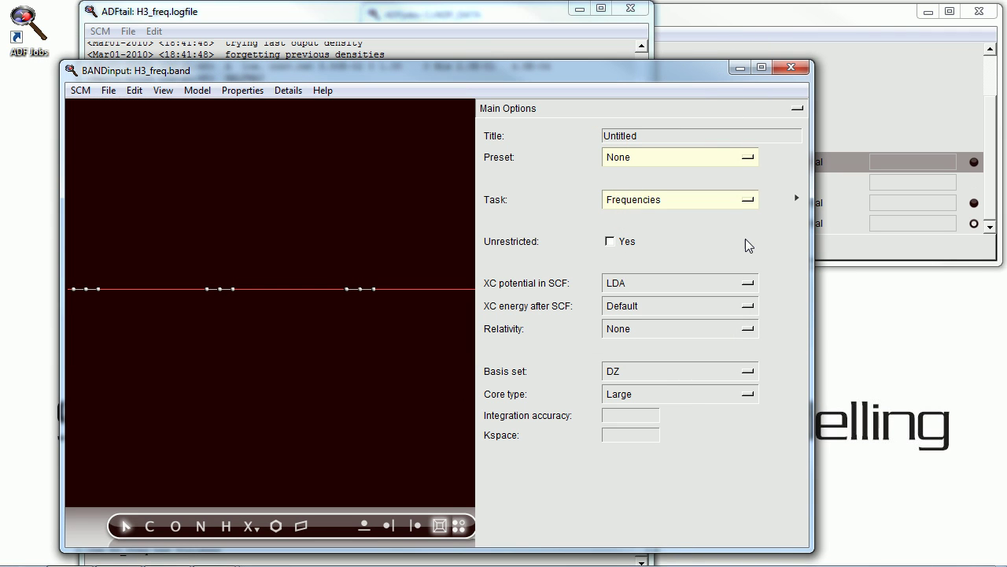
# - Set the task to TransitionState with the initial Hessian taken from H3_freq.runkf
pyautogui.click(747, 200)
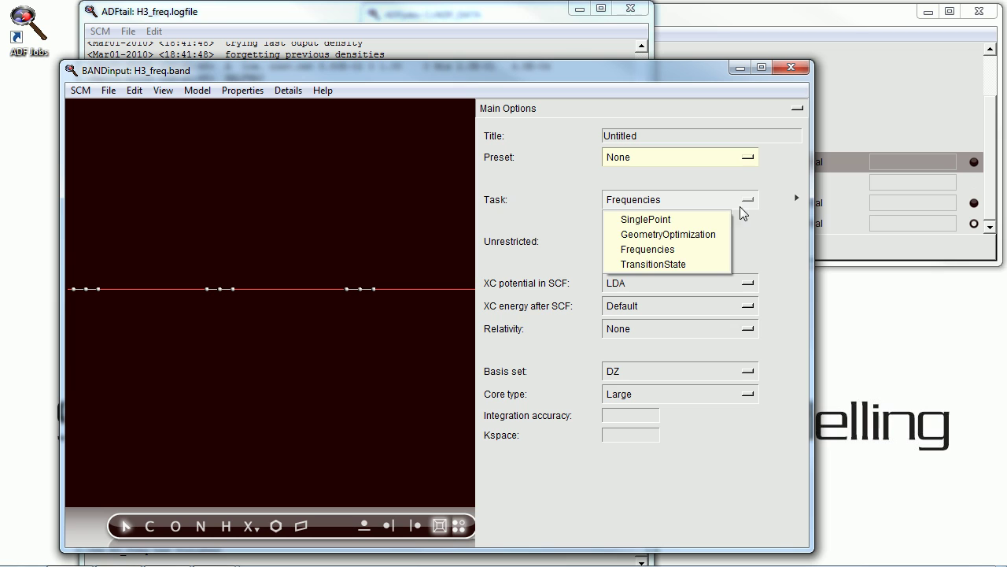
pyautogui.click(703, 264)
pyautogui.click(795, 197)
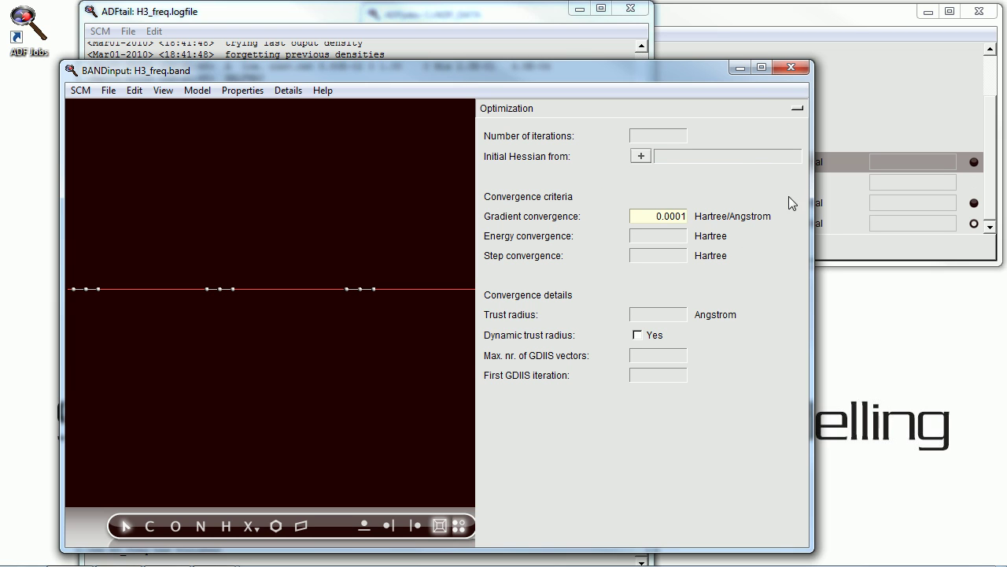
pyautogui.click(642, 157)
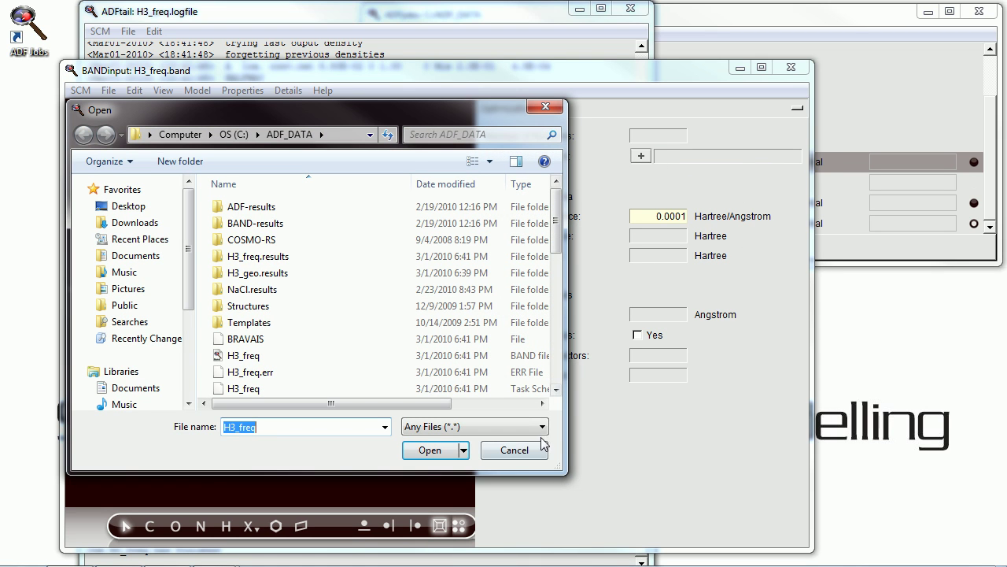
pyautogui.click(542, 427)
pyautogui.click(514, 443)
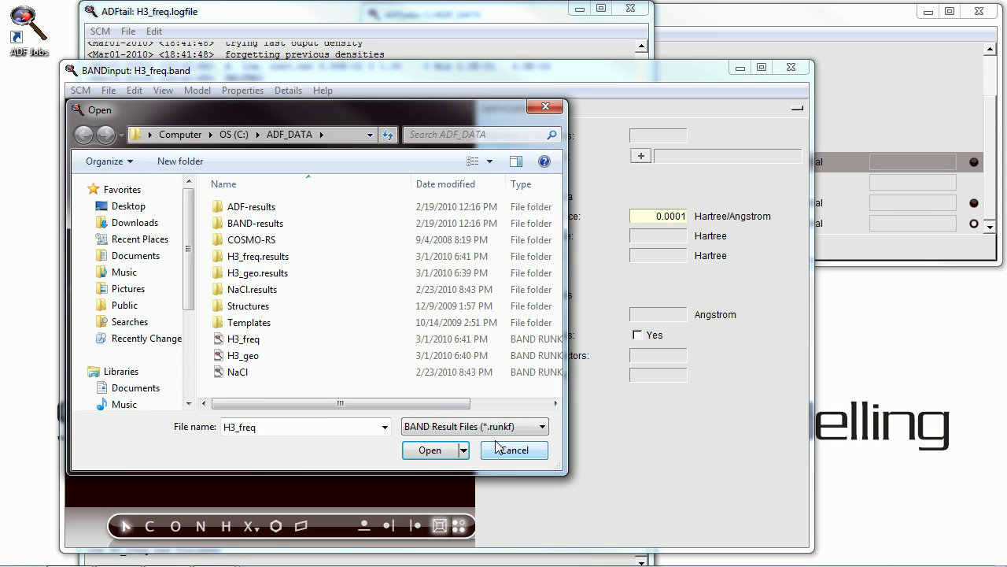
pyautogui.doubleClick(254, 339)
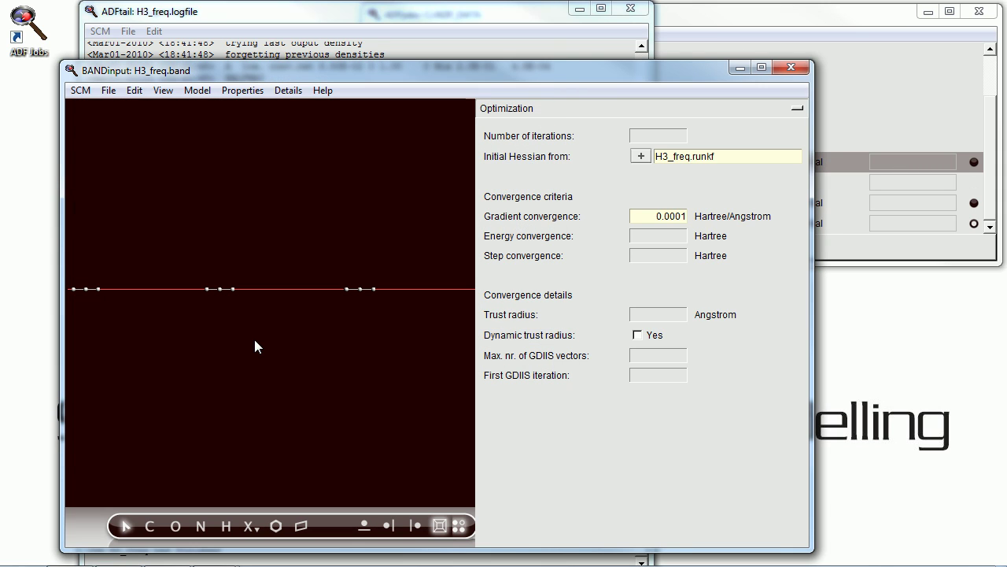
# - Save the input as H3_ts and start the job
pyautogui.click(107, 93)
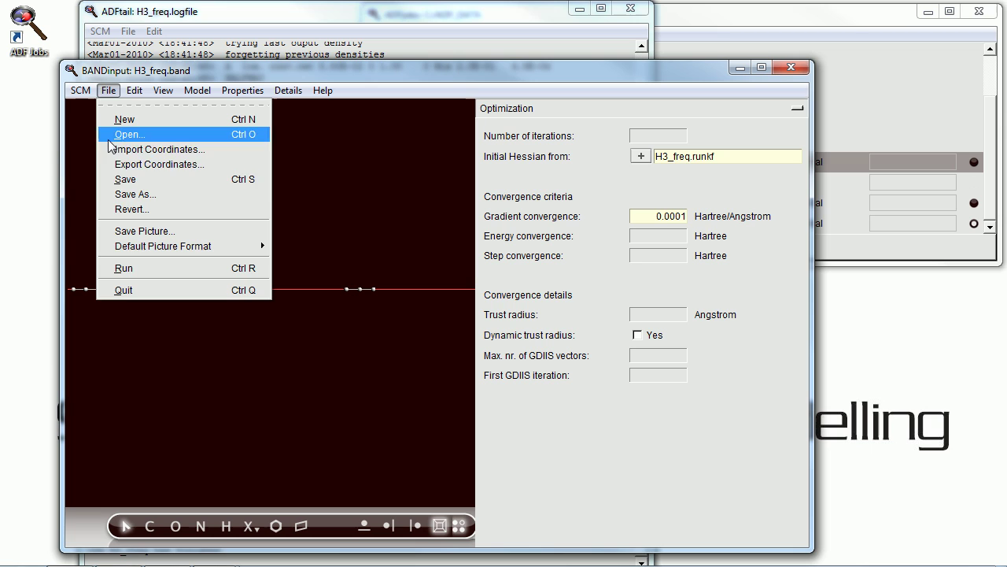
pyautogui.click(130, 194)
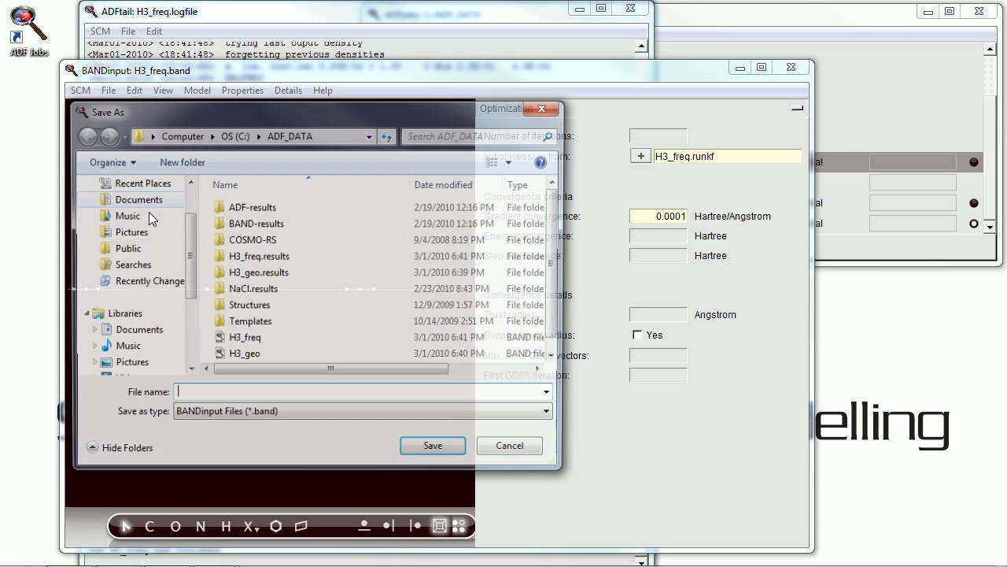
pyautogui.write('H3_ts')
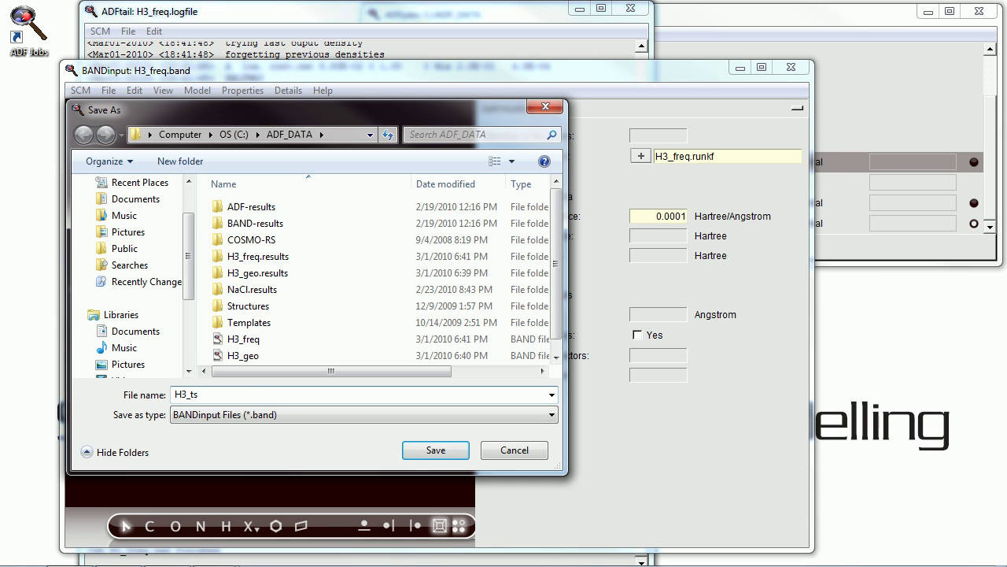
pyautogui.press('Return')
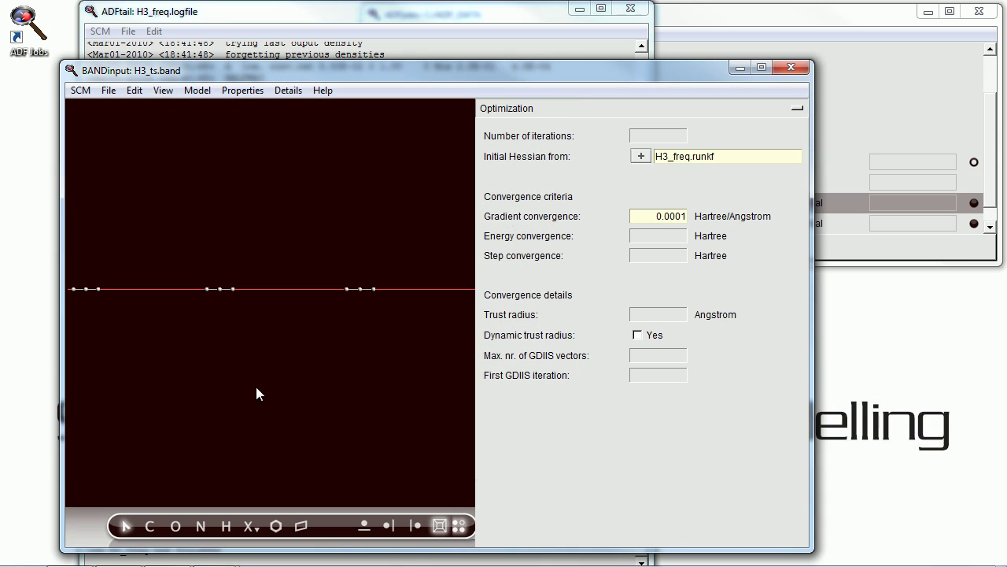
pyautogui.click(108, 92)
pyautogui.click(134, 268)
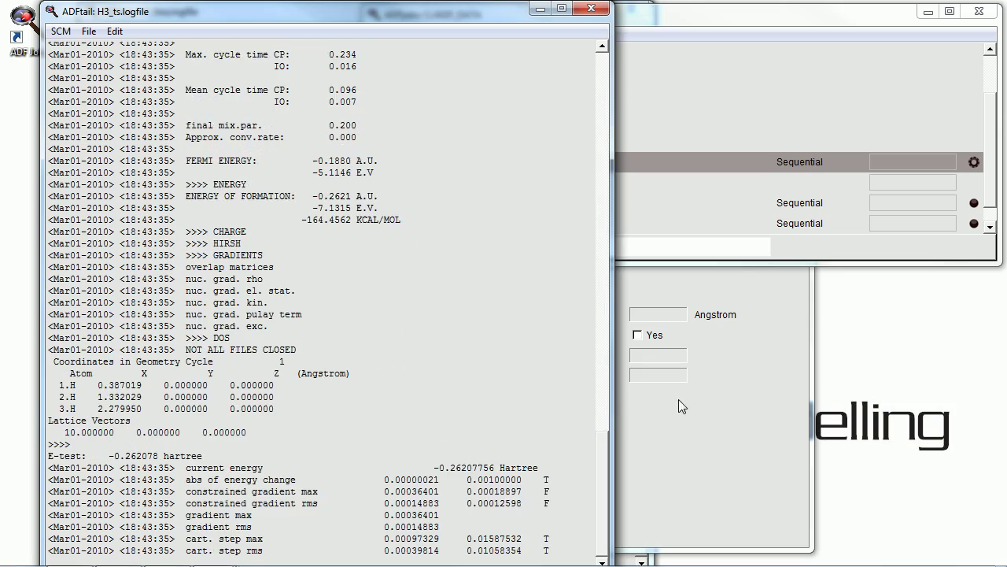
# - Bring BANDinput forward and show the Coordinates panel after checking Main Options
pyautogui.click(725, 383)
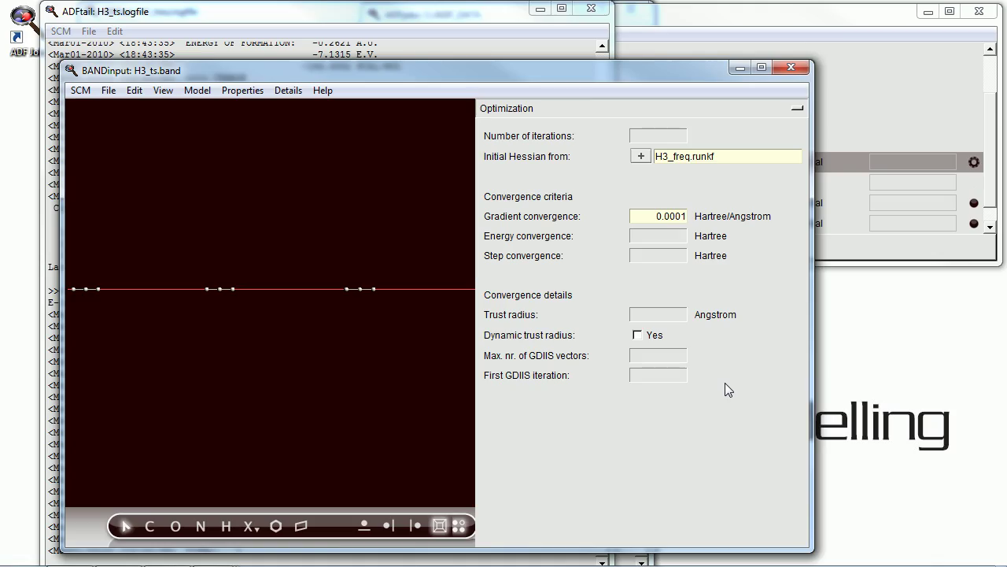
pyautogui.click(560, 110)
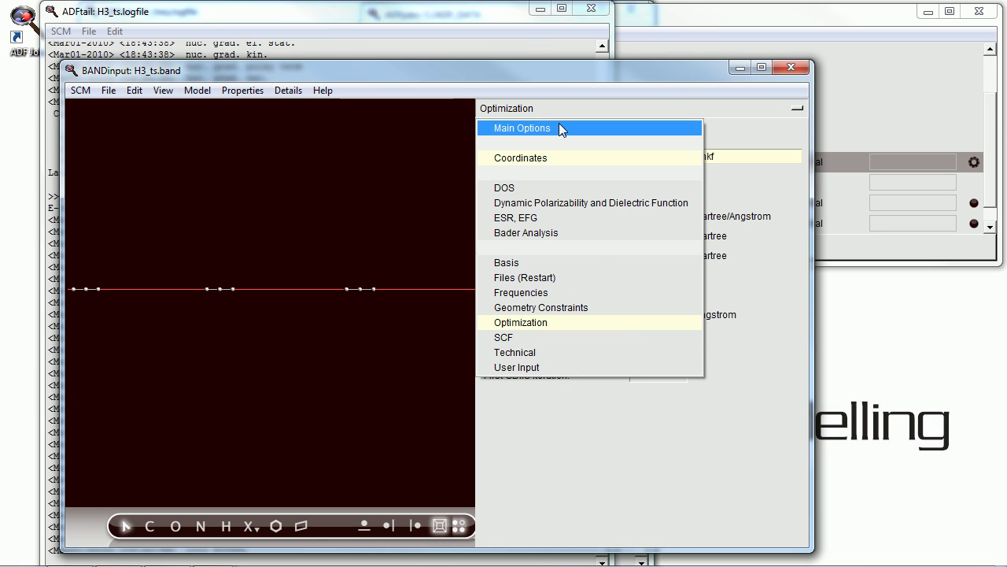
pyautogui.click(559, 123)
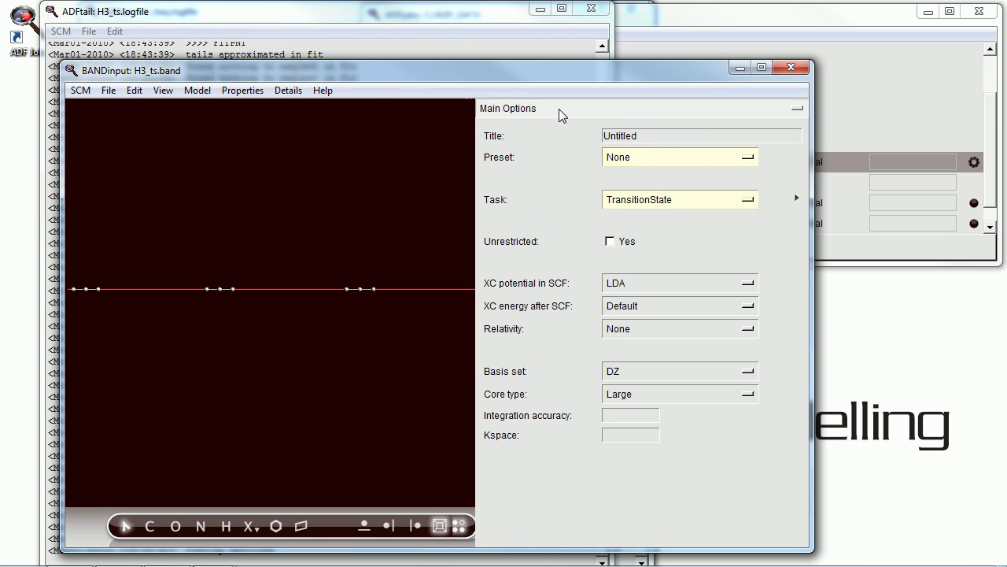
pyautogui.click(559, 108)
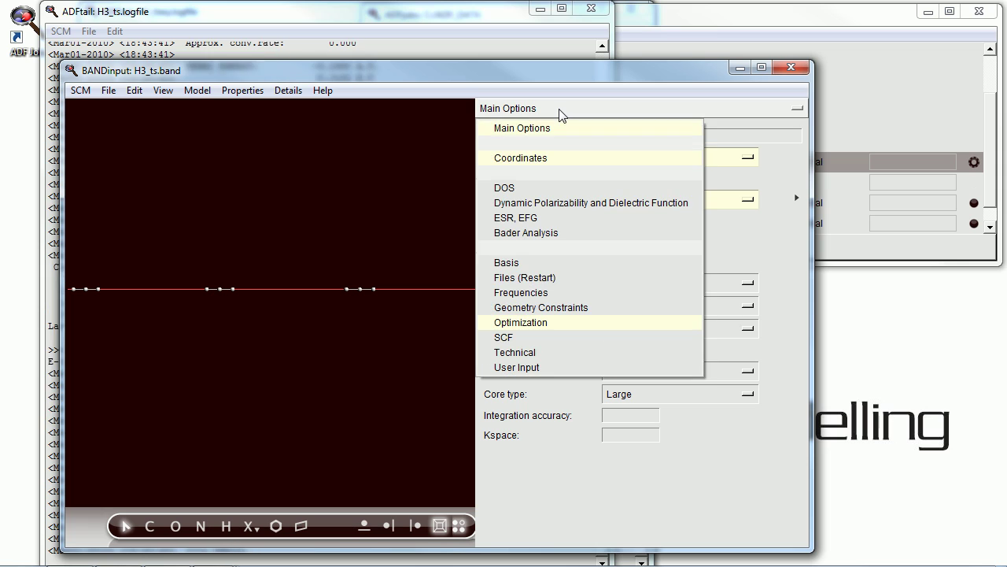
pyautogui.click(560, 158)
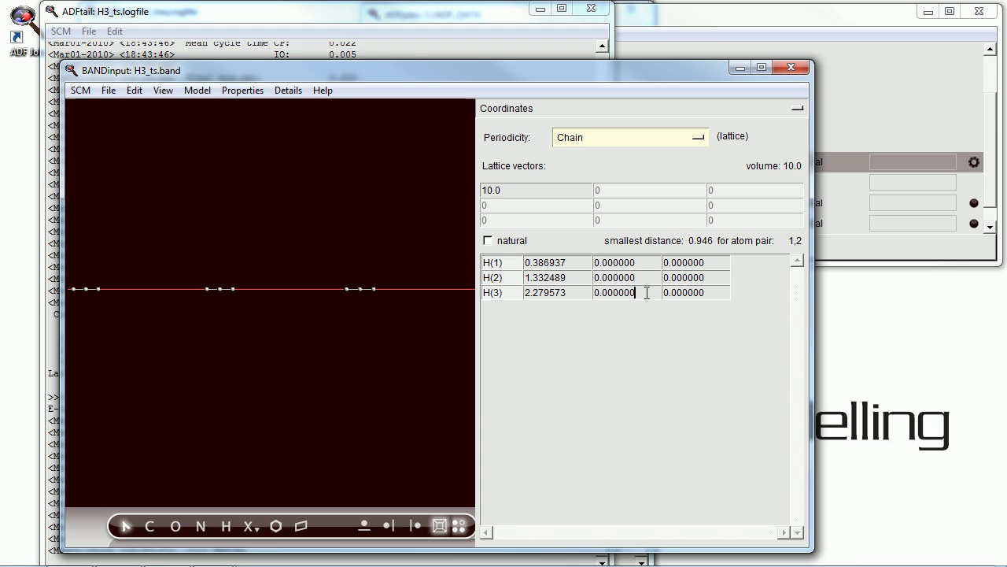
# - Set H(3)'s y-coordinate to 0.000000 and bring the H3_ts log back into view
pyautogui.click(647, 292)
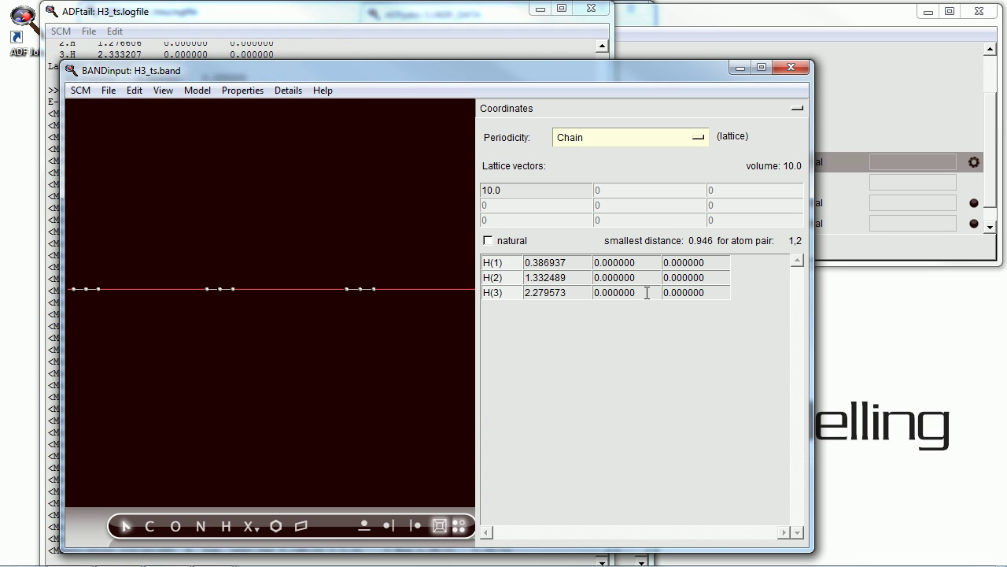
pyautogui.write('1')
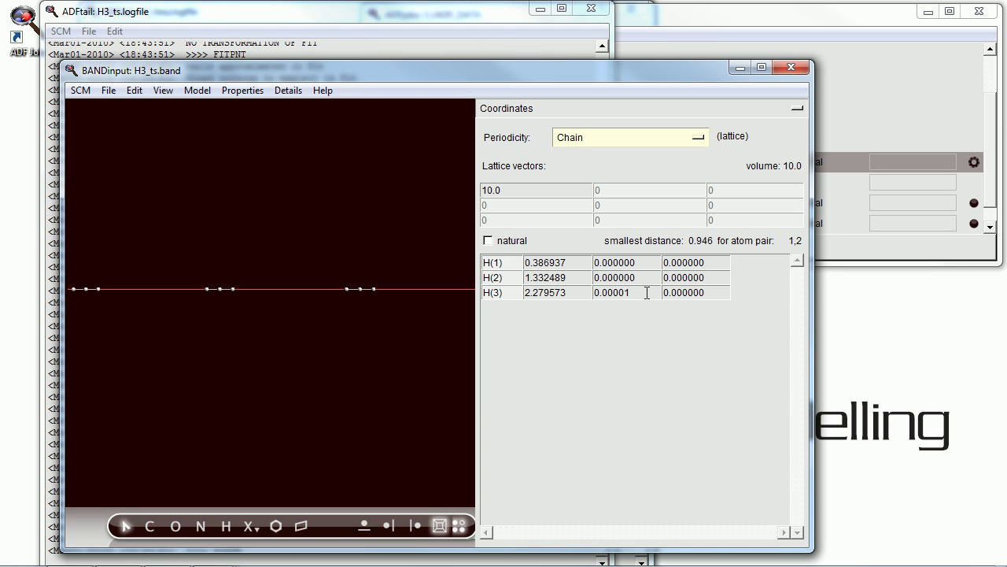
pyautogui.press('BackSpace')
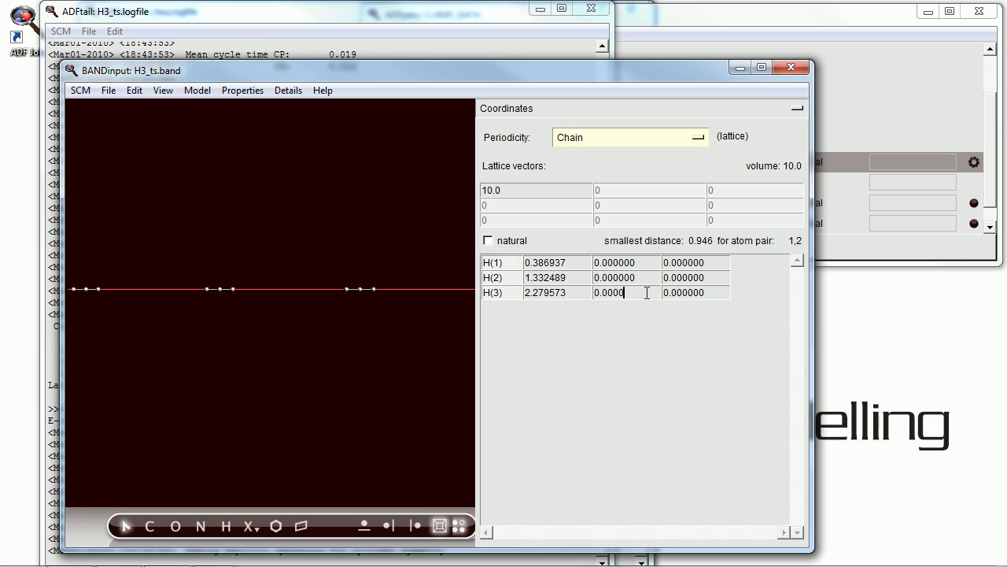
pyautogui.write('00')
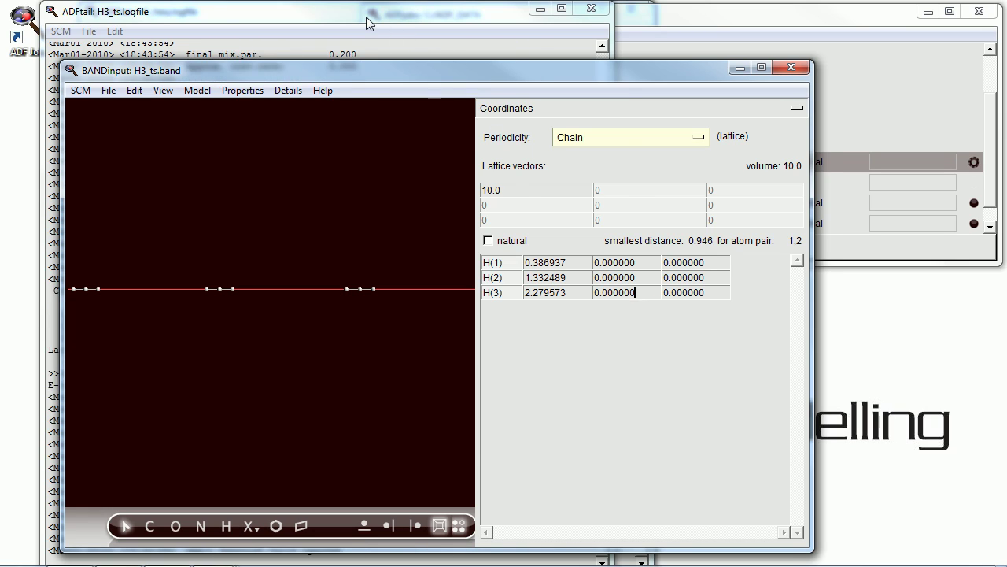
pyautogui.click(366, 17)
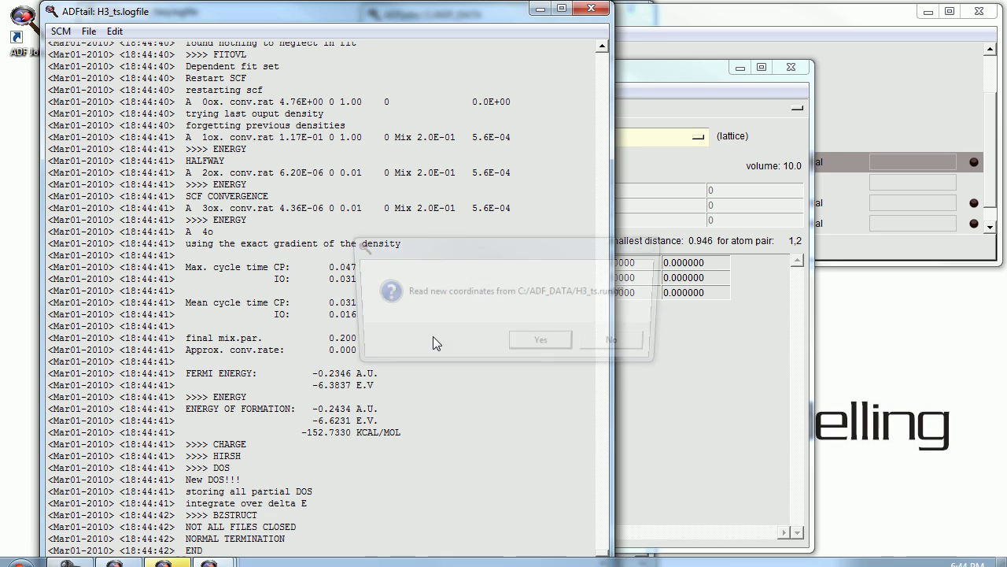
pyautogui.click(525, 339)
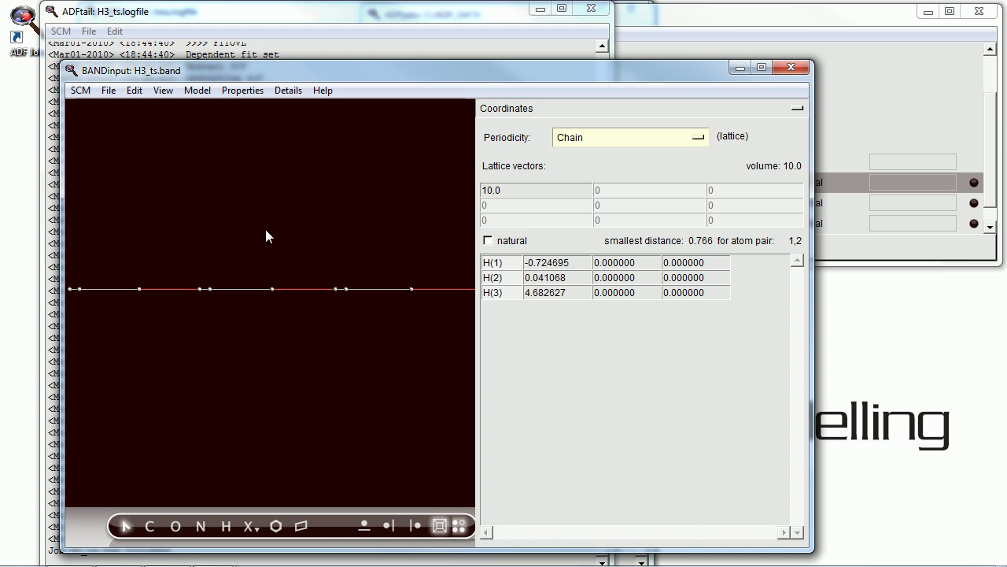
pyautogui.click(81, 91)
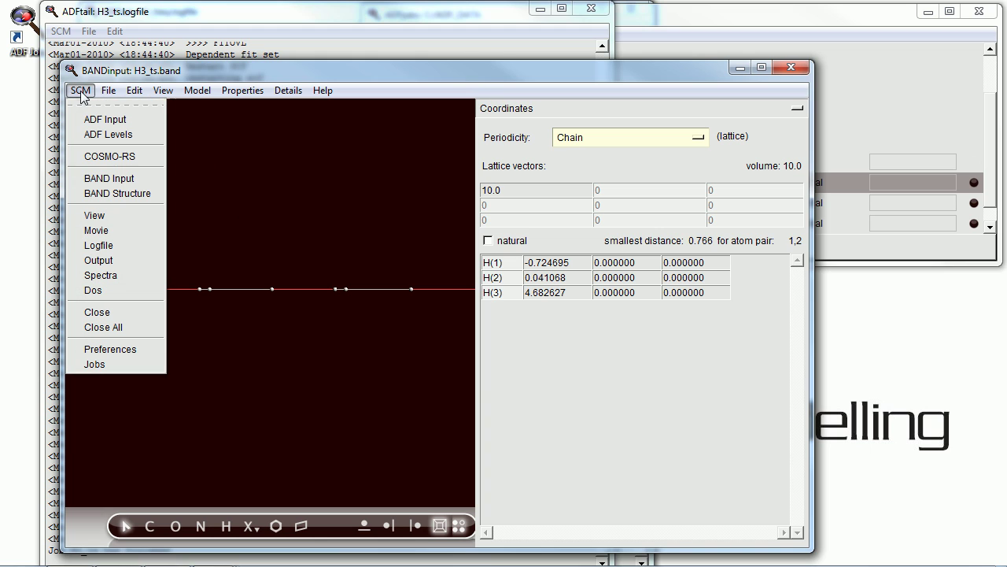
pyautogui.click(105, 230)
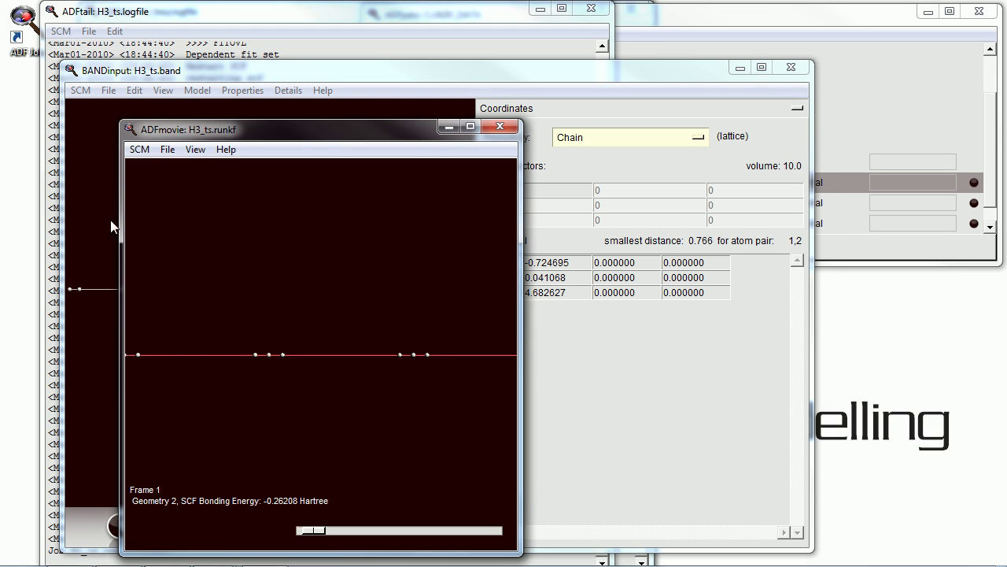
pyautogui.click(195, 150)
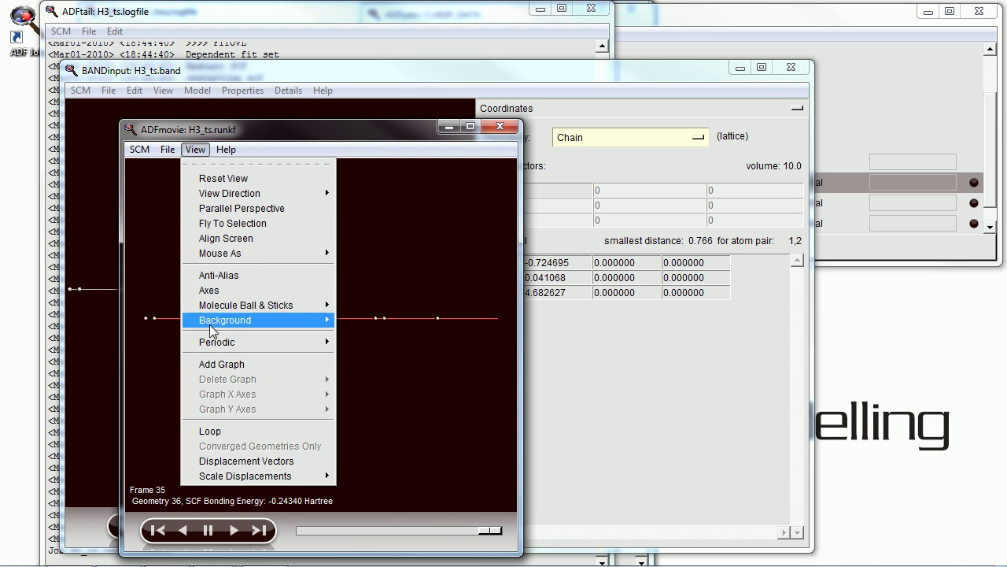
pyautogui.click(221, 364)
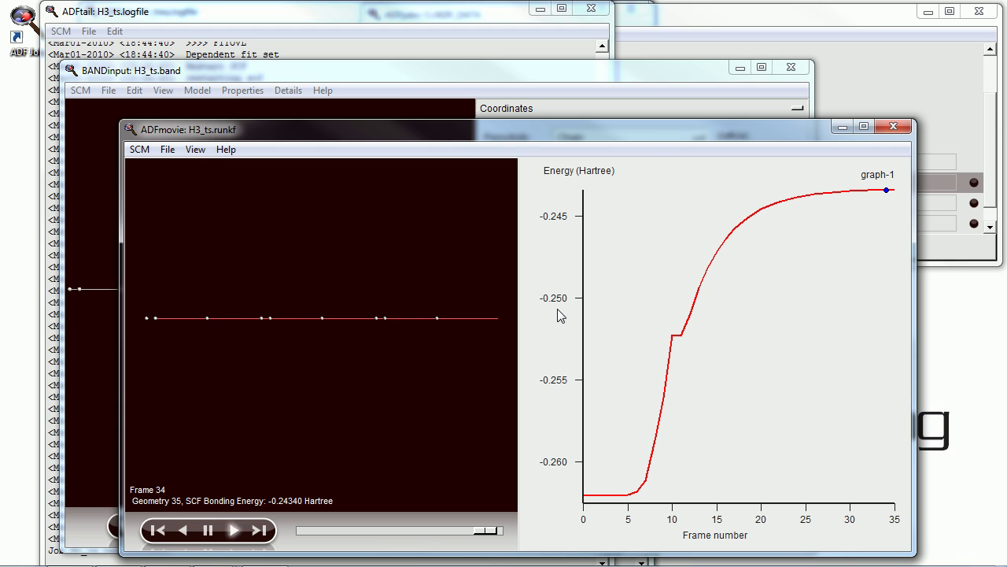
pyautogui.click(893, 128)
# - Change the calculation task to Frequencies in the Main Options panel
pyautogui.click(599, 106)
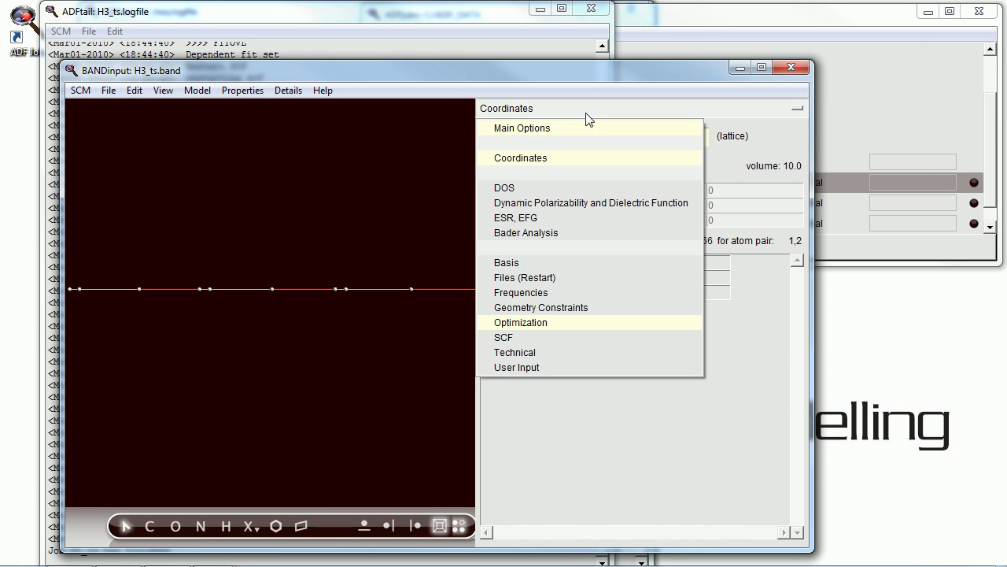
pyautogui.click(578, 128)
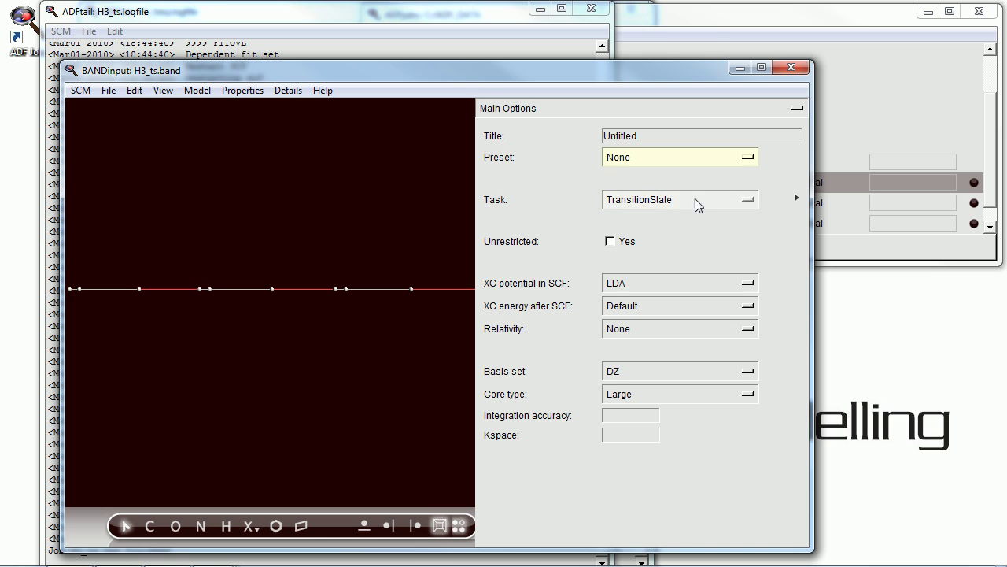
pyautogui.click(752, 199)
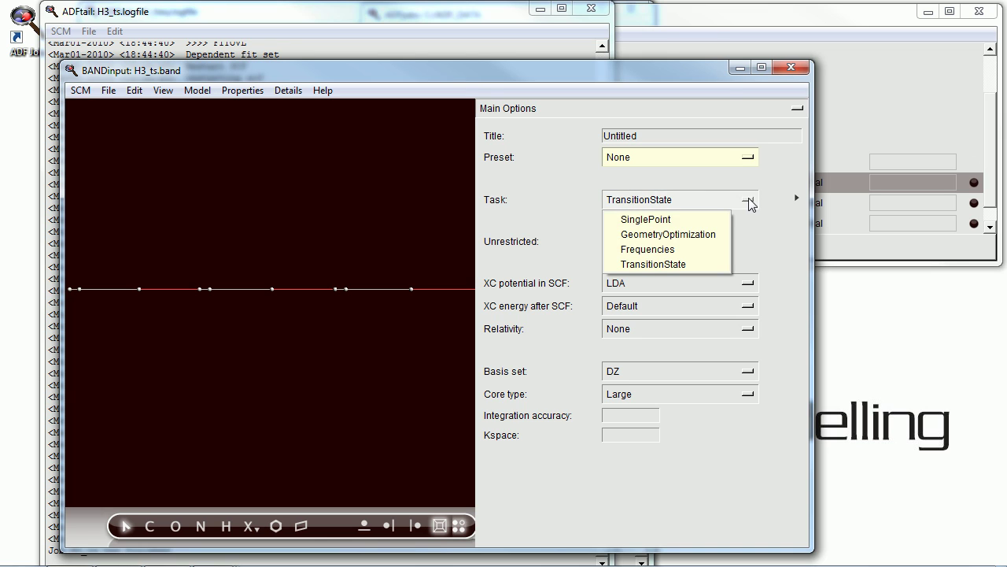
pyautogui.click(676, 249)
# - Save the input as H3_ts_freq.band
pyautogui.click(108, 92)
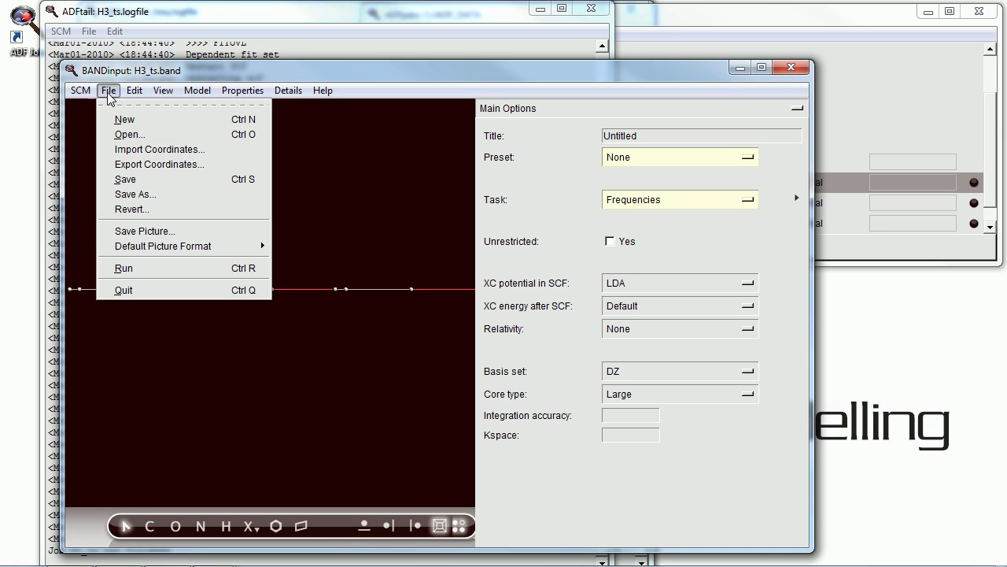
pyautogui.click(136, 193)
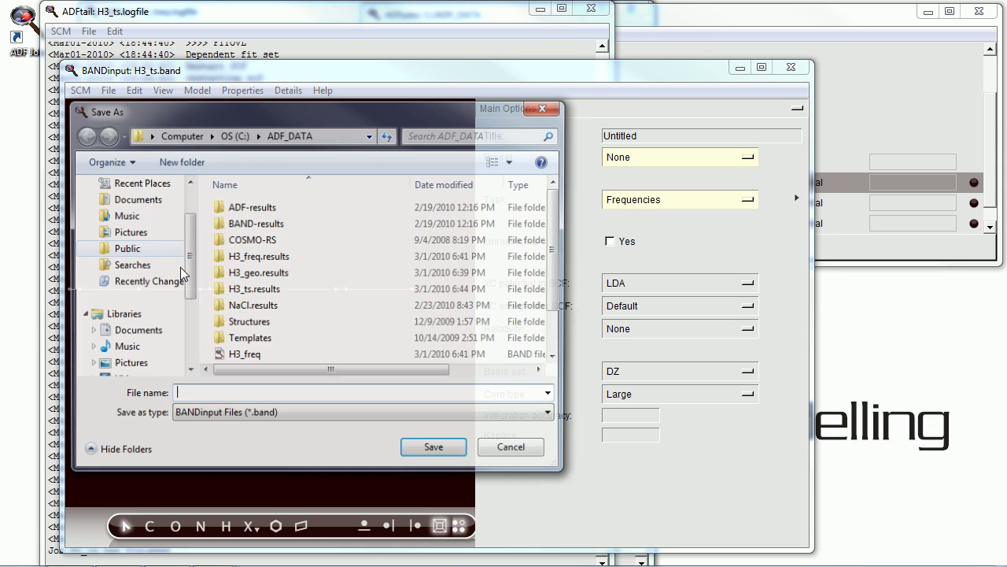
pyautogui.write('H3')
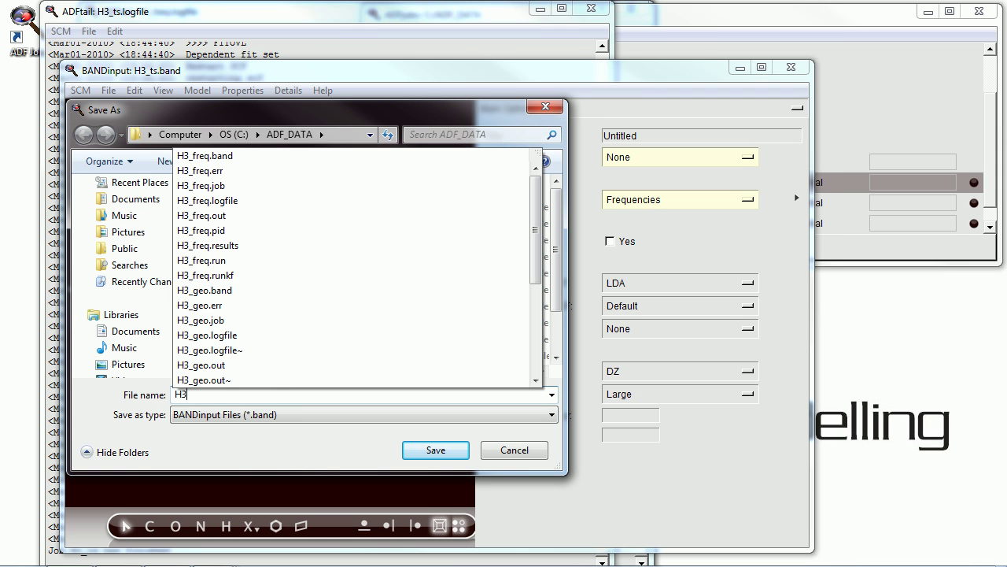
pyautogui.write('_ts_freq')
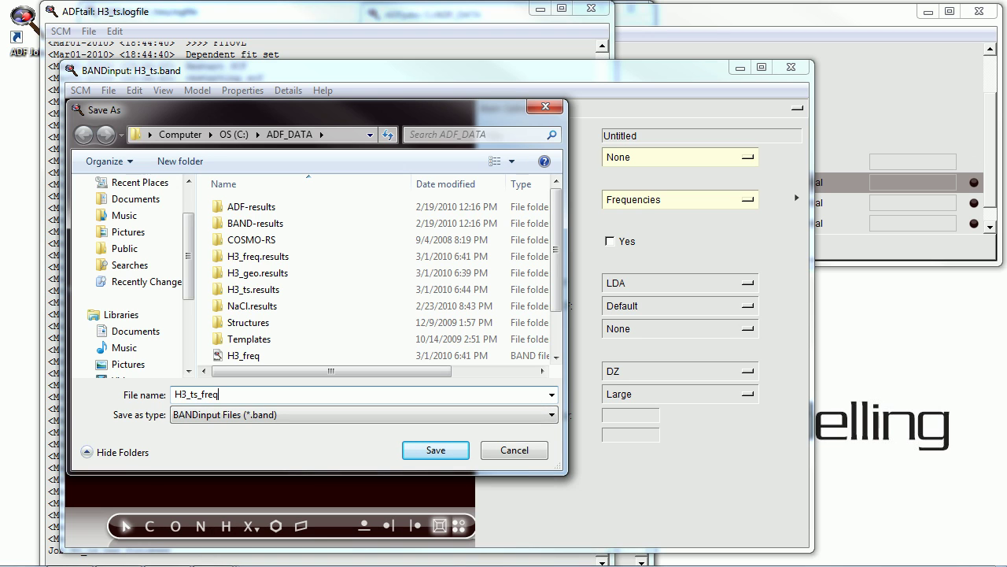
pyautogui.press('Return')
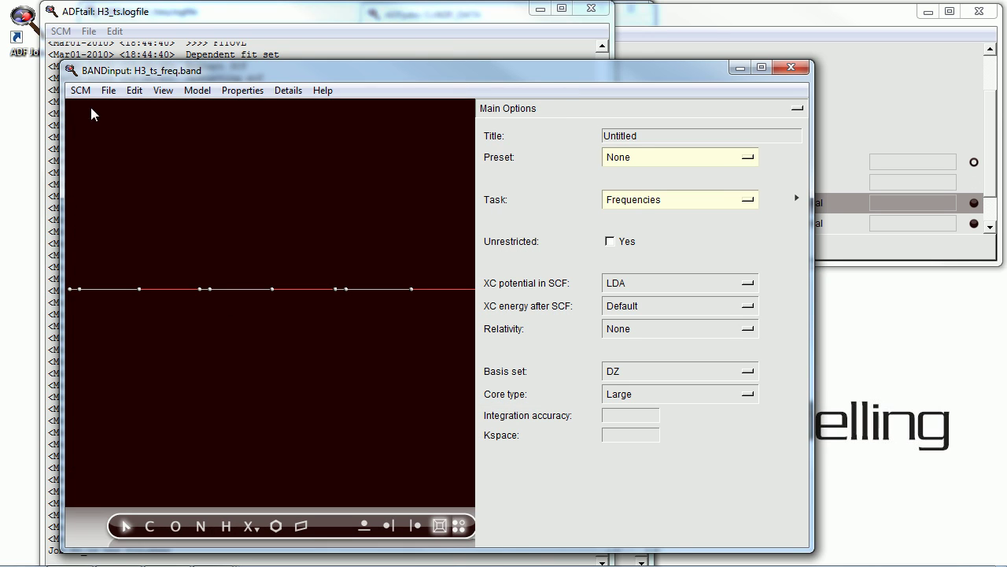
pyautogui.click(109, 91)
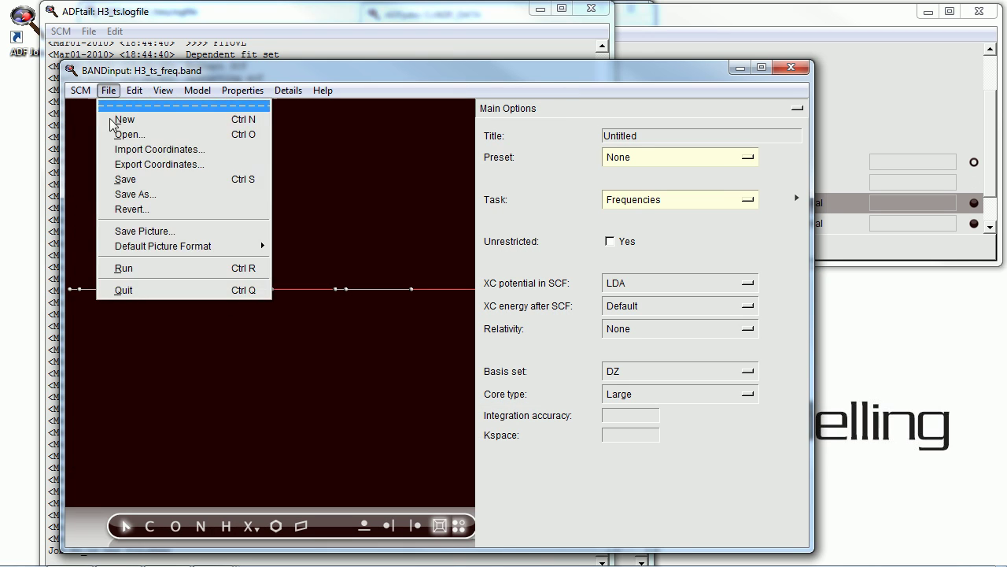
# - Run the H3_ts_freq frequency job and read its new coordinates when it finishes
pyautogui.click(126, 268)
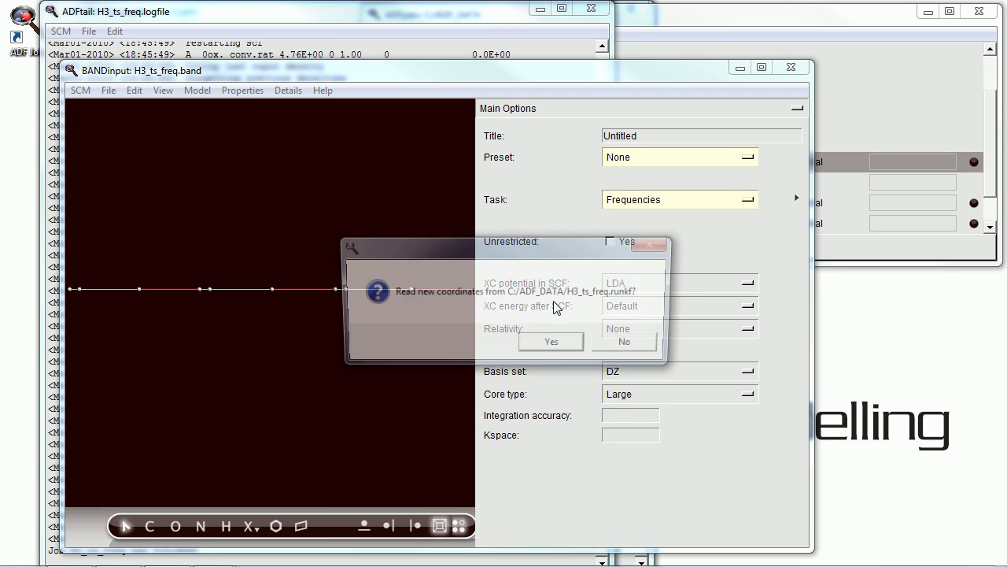
pyautogui.click(551, 345)
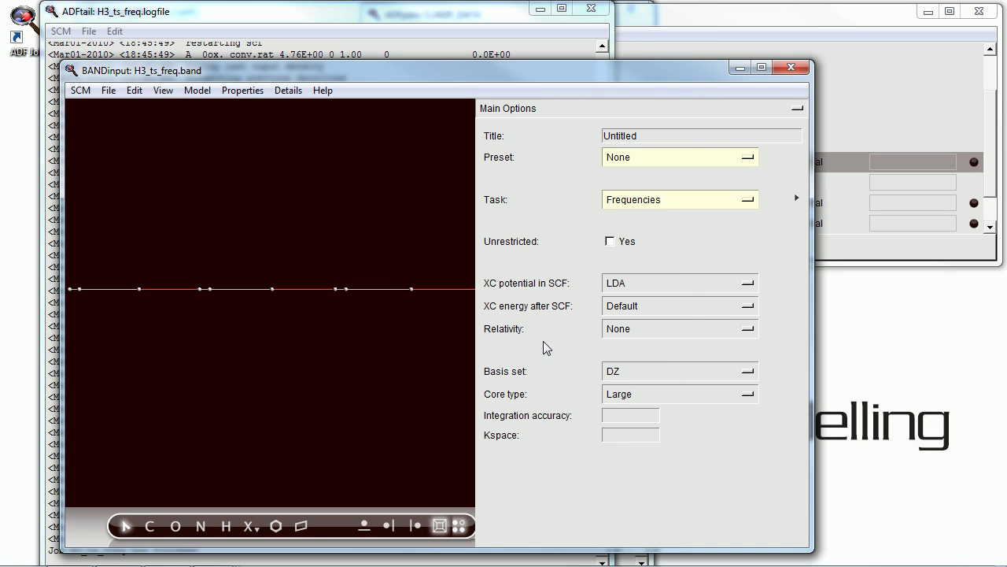
# - Open the H3_ts_freq spectrum and animate normal mode 1, the imaginary -55 1/cm mode
pyautogui.click(80, 90)
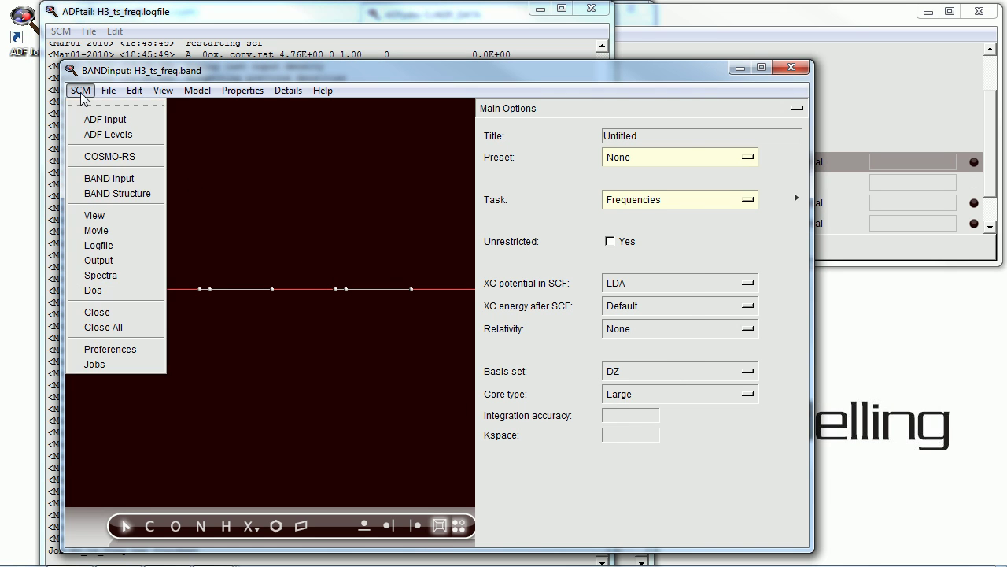
pyautogui.click(96, 275)
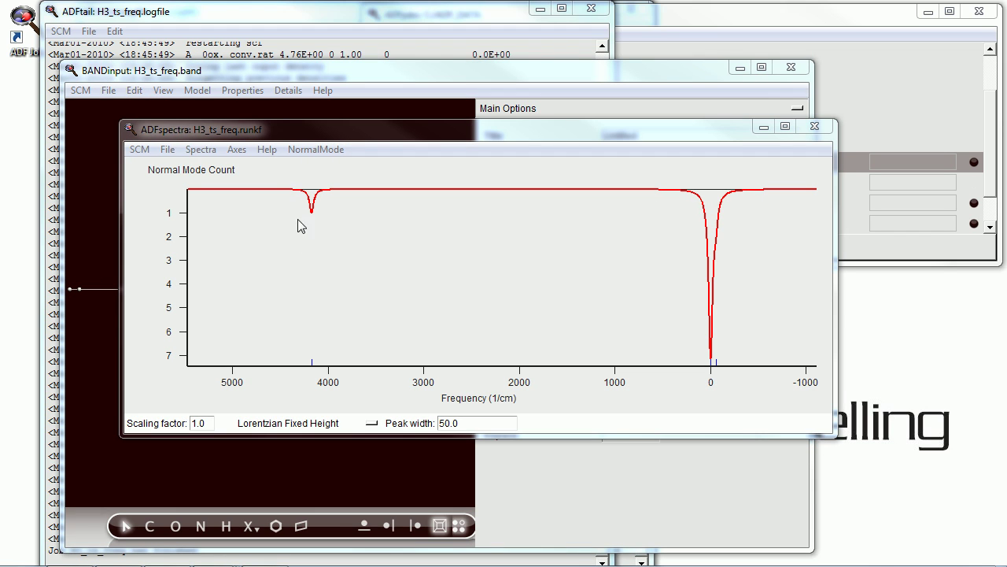
pyautogui.click(308, 151)
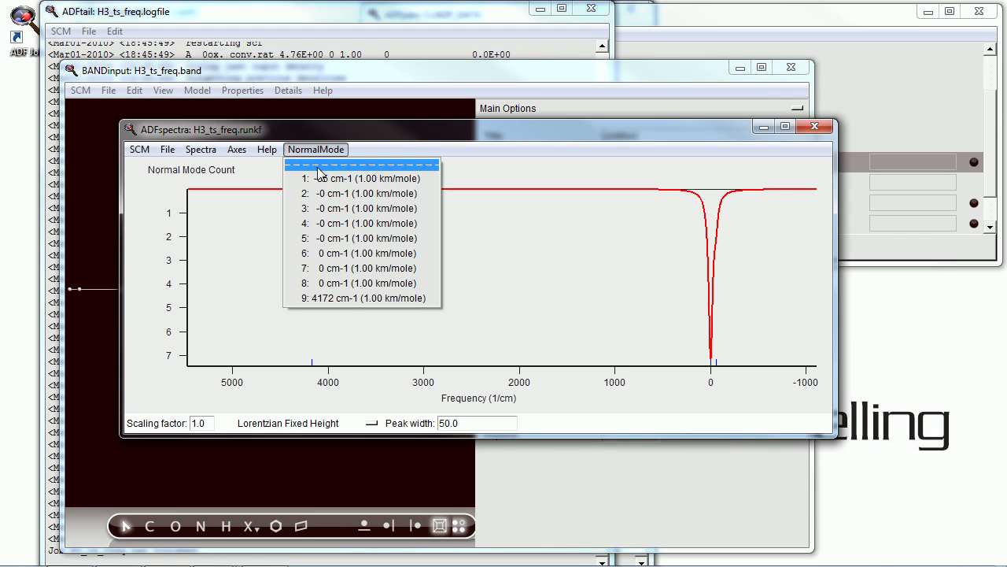
pyautogui.click(328, 180)
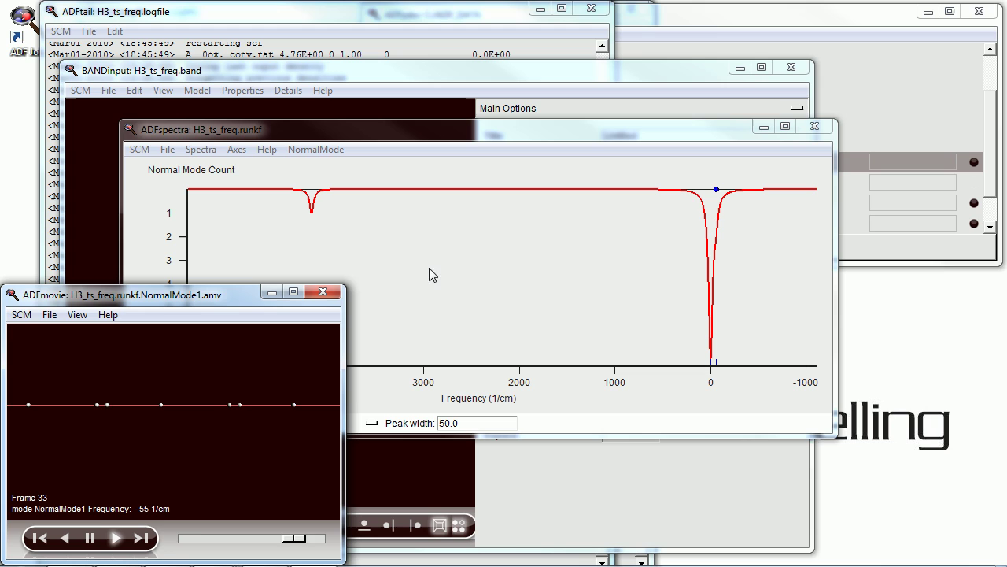
# - Close the mode animation and all SCM program windows
pyautogui.click(323, 292)
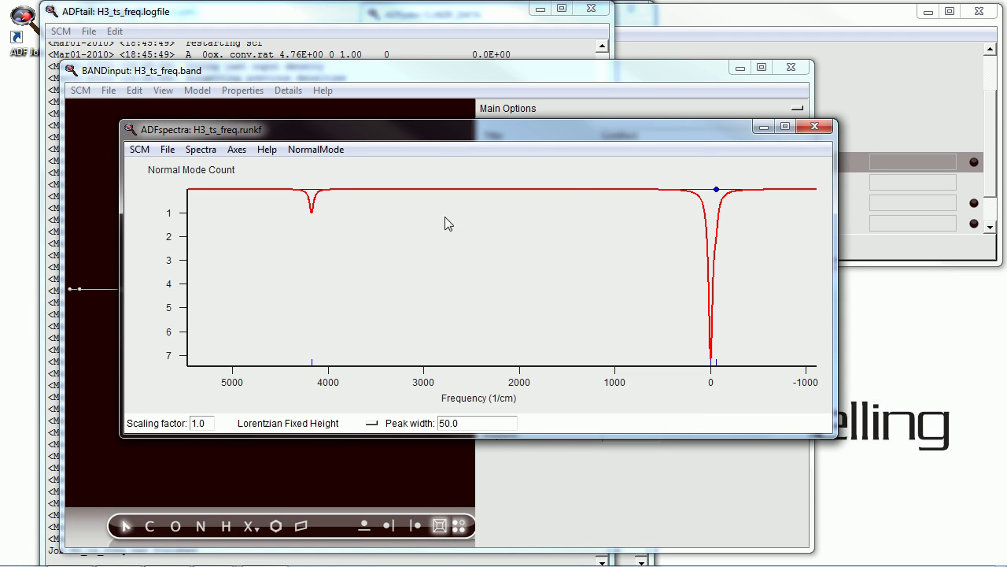
pyautogui.click(80, 90)
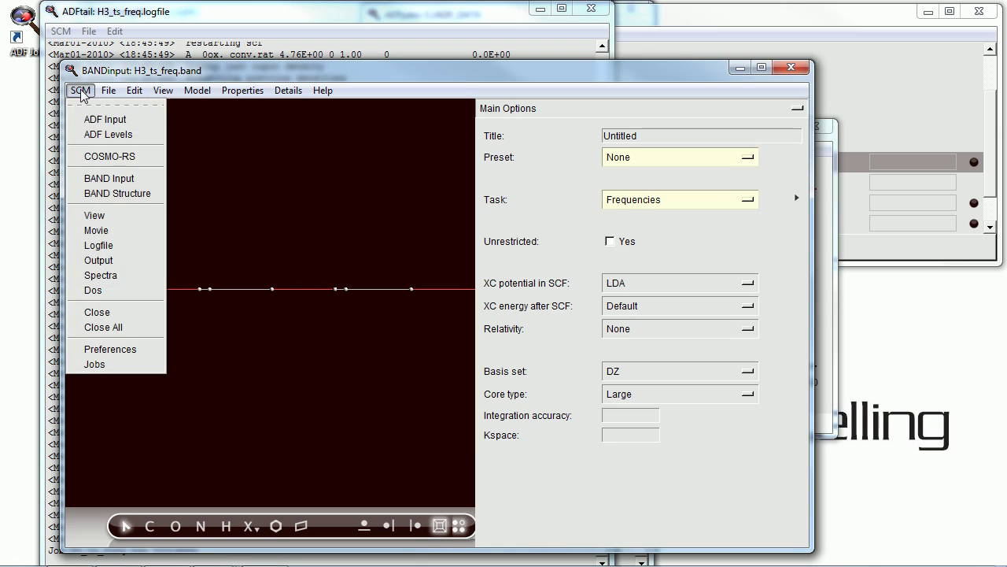
pyautogui.click(103, 326)
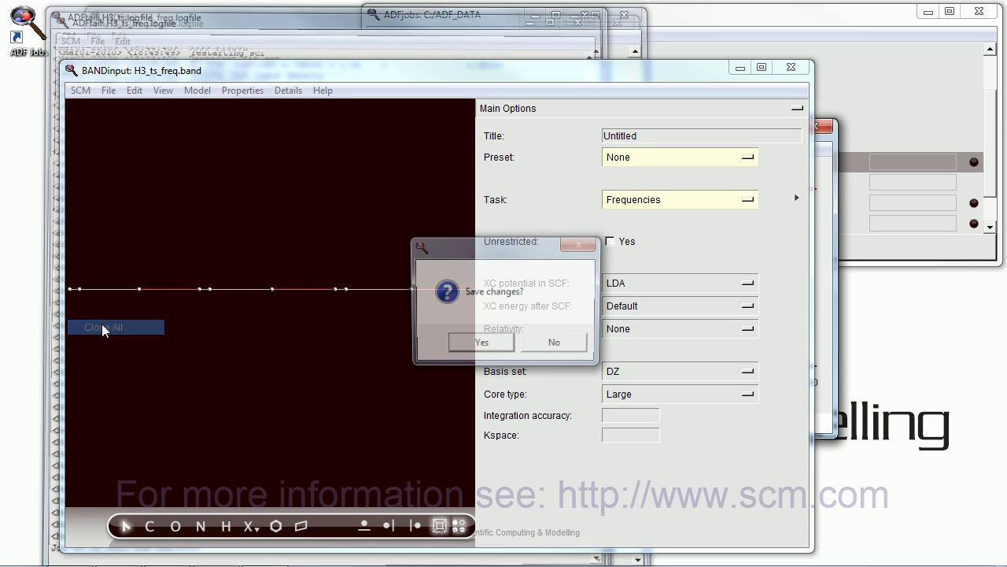